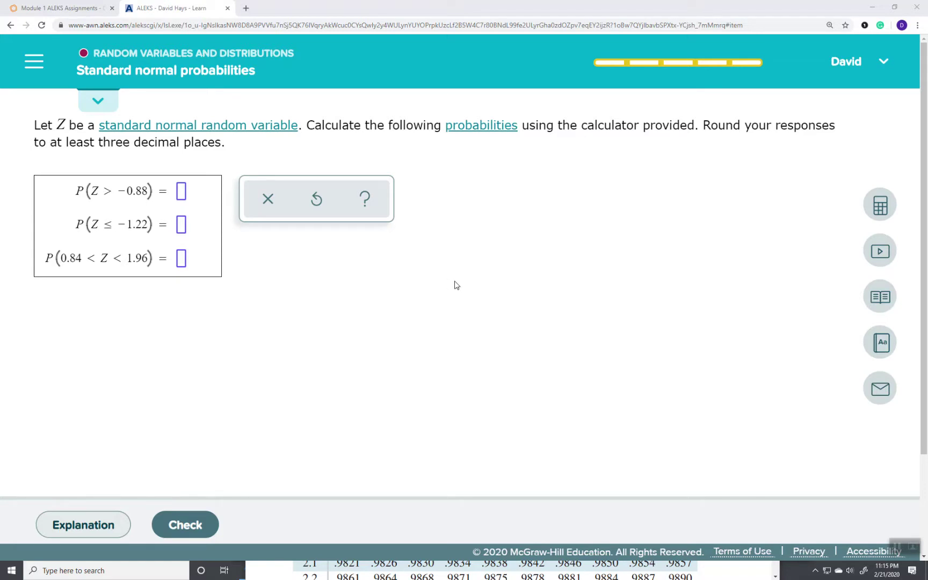
- Switch from the ALEKS normal probabilities problem to the Google Sheets start page
key(alt+Tab)
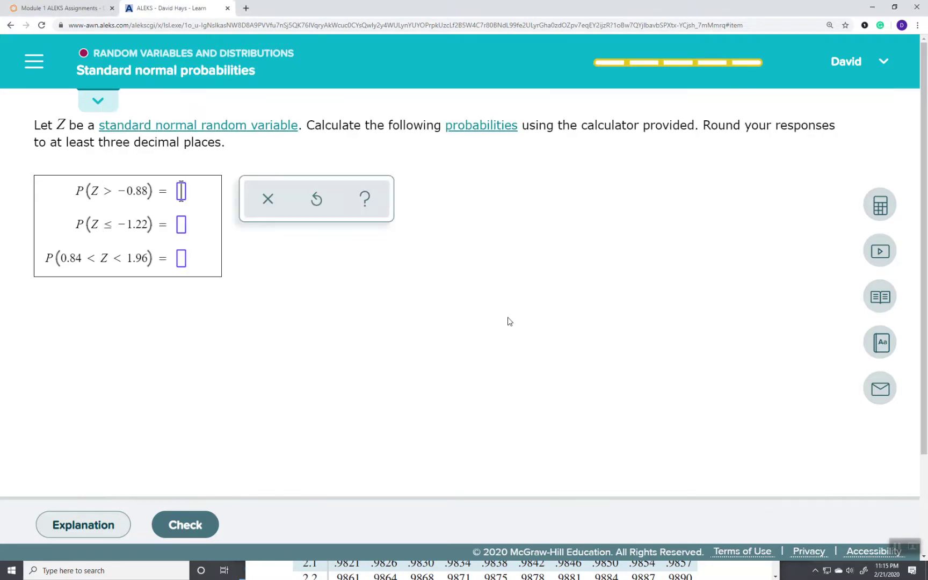
key(alt+Tab)
key(alt+Tab)
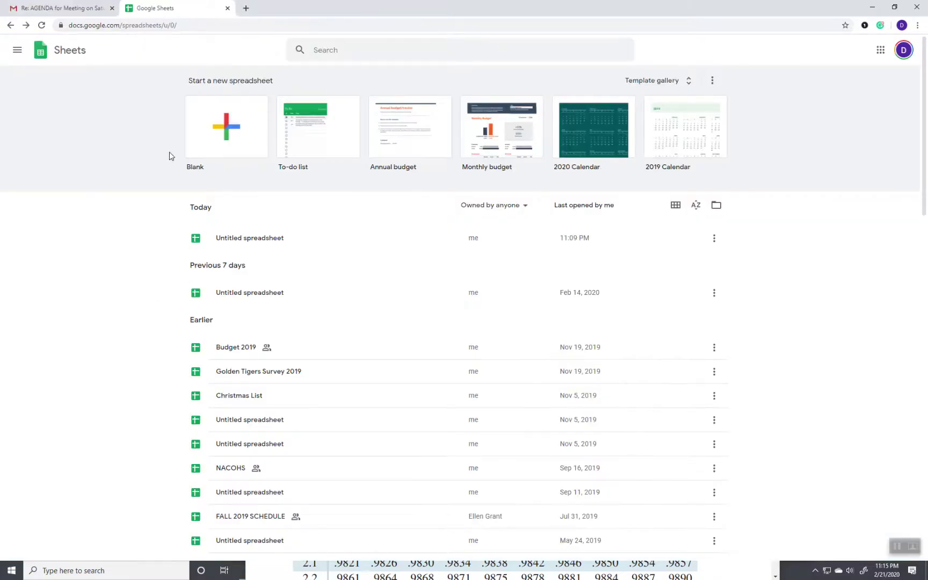
- Create a new blank spreadsheet and zoom it to 200%
click(228, 124)
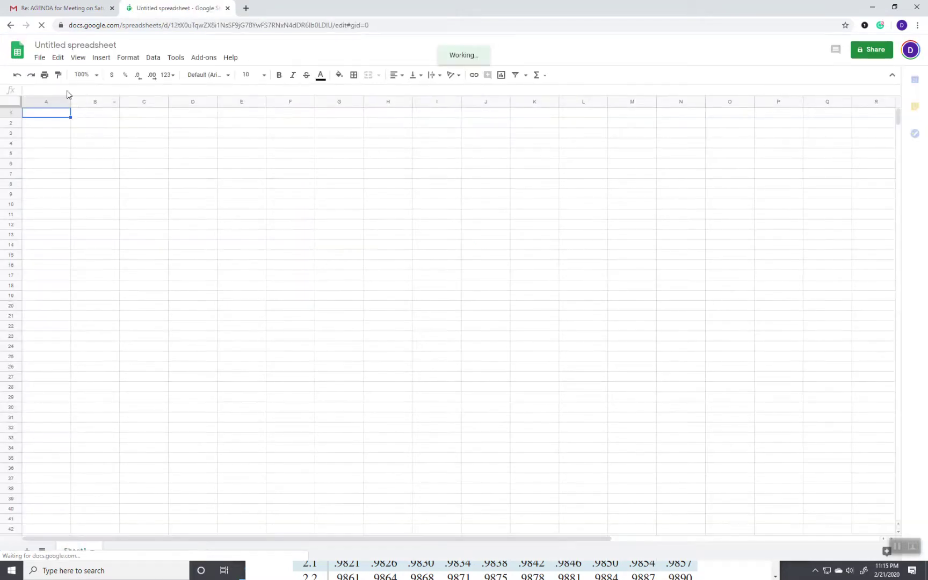
click(84, 75)
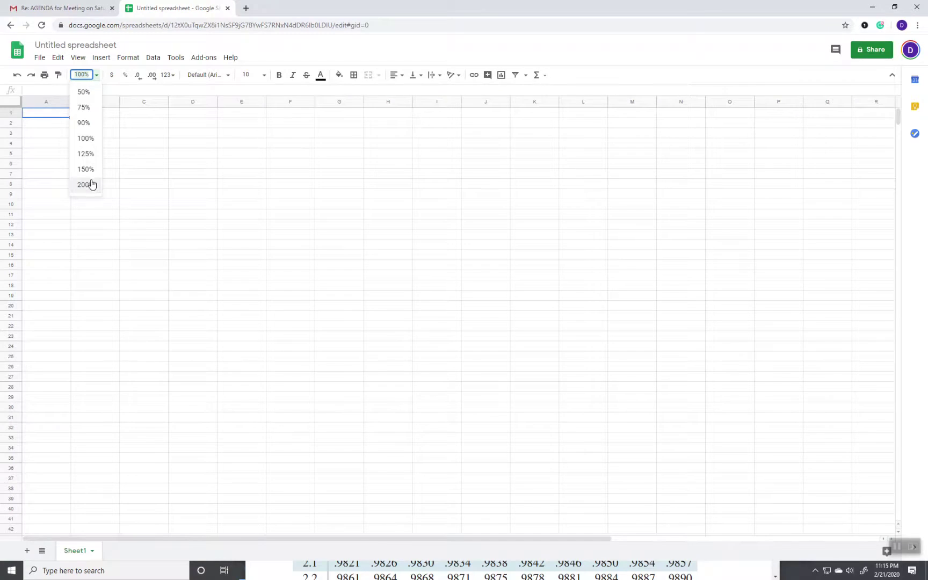
click(89, 183)
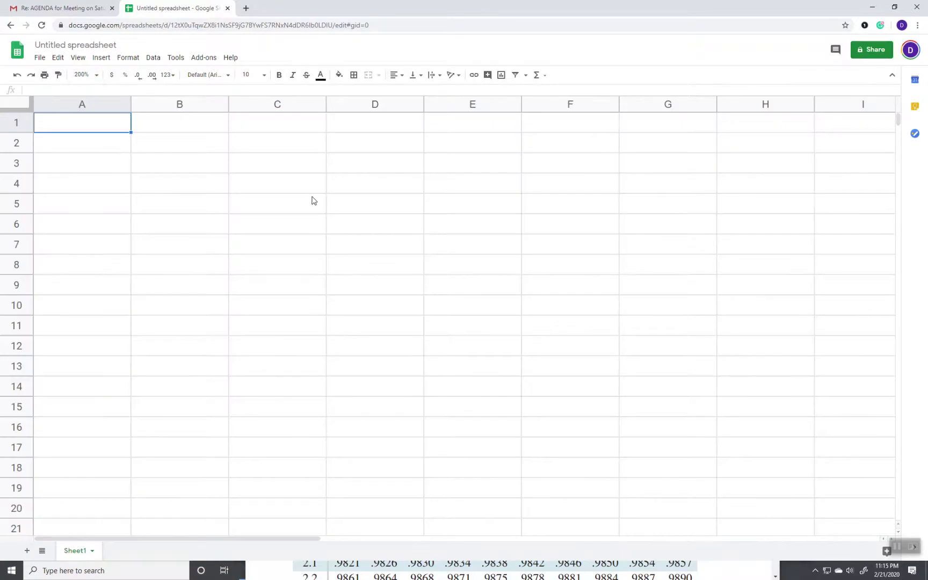
- Label cell A1 as P(Z > -0.88), checking the ALEKS problem while typing
text(P()
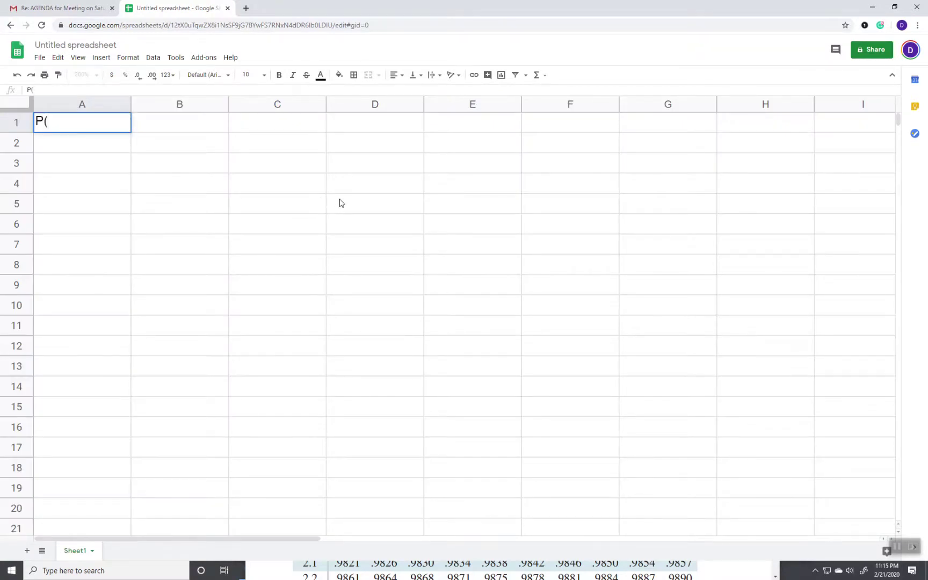
key(alt+Tab)
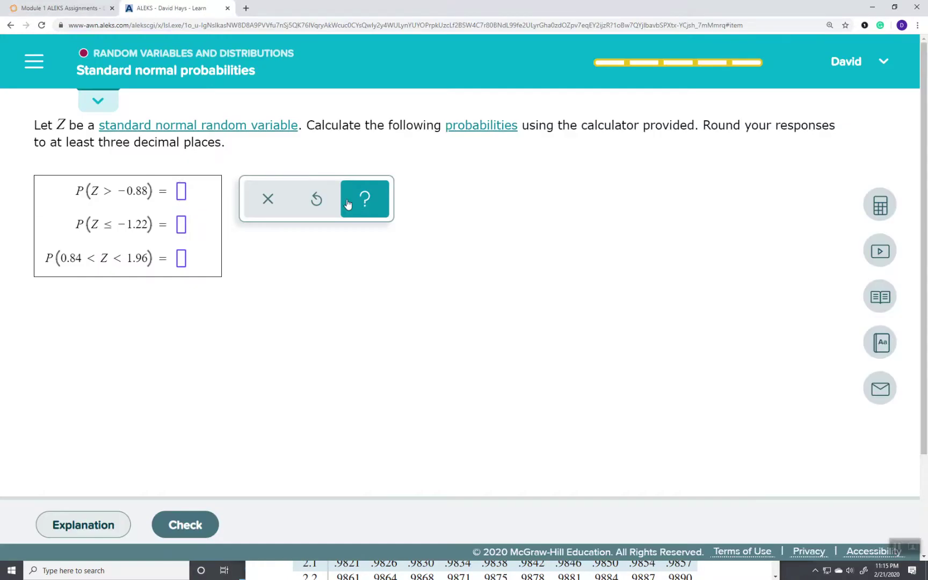
key(alt+Tab)
text(Z >)
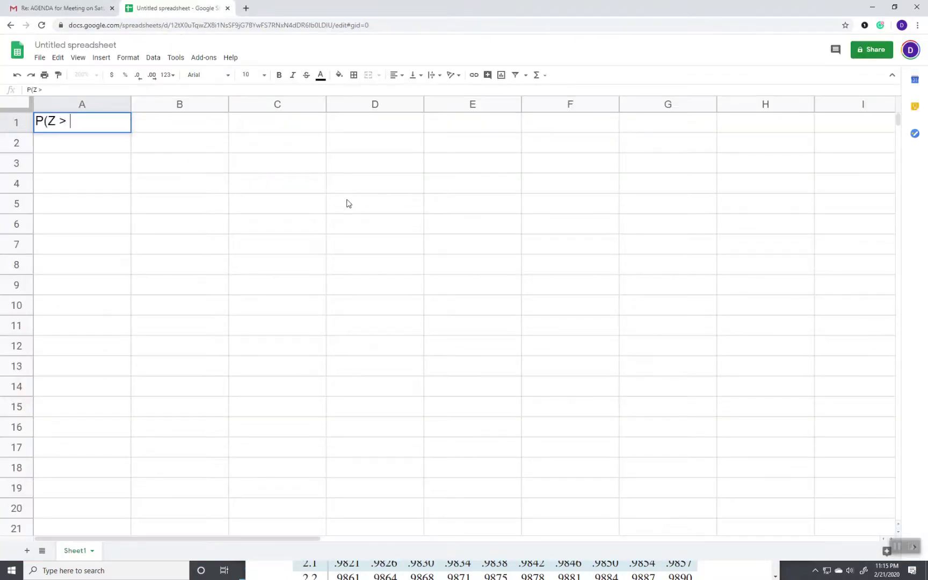
key(alt+Tab)
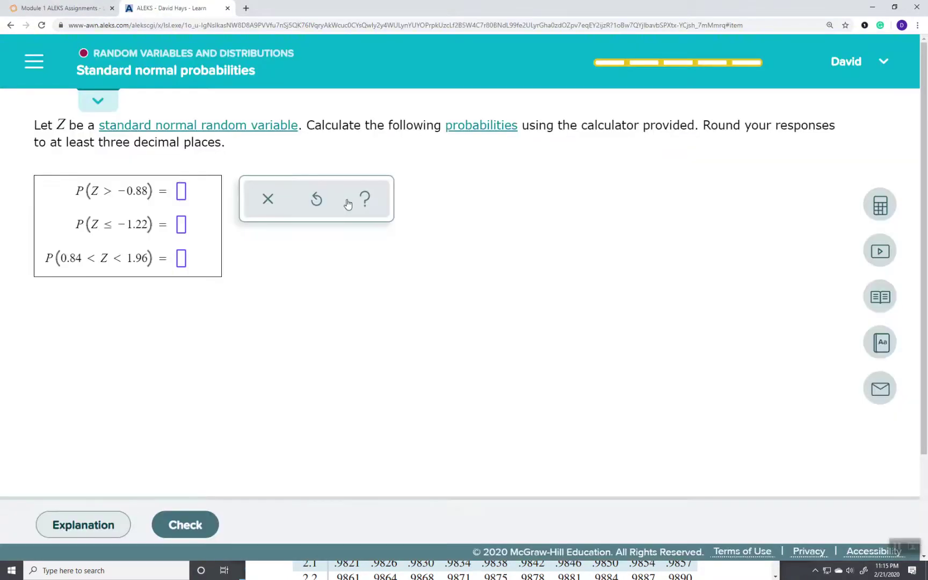
key(alt+Tab)
text(-0.88))
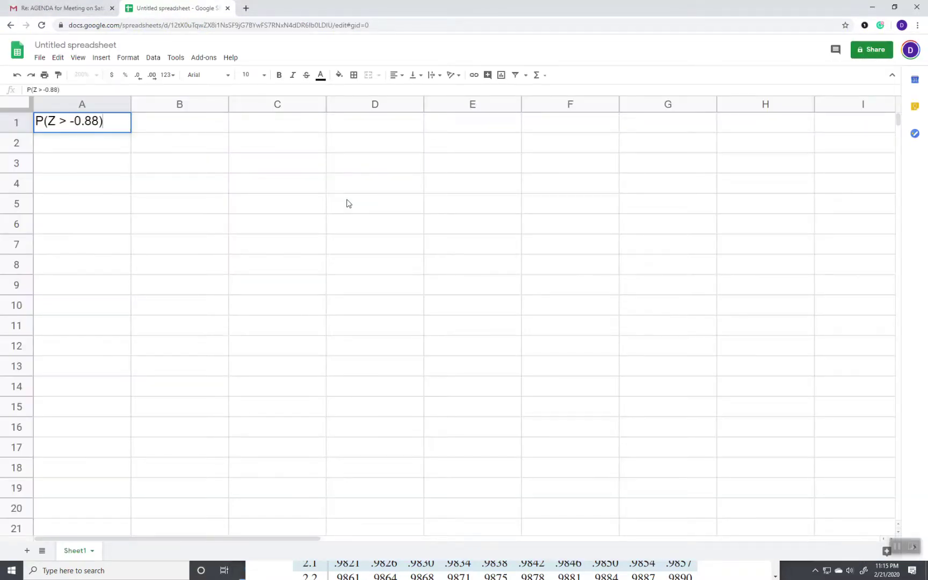
key(Return)
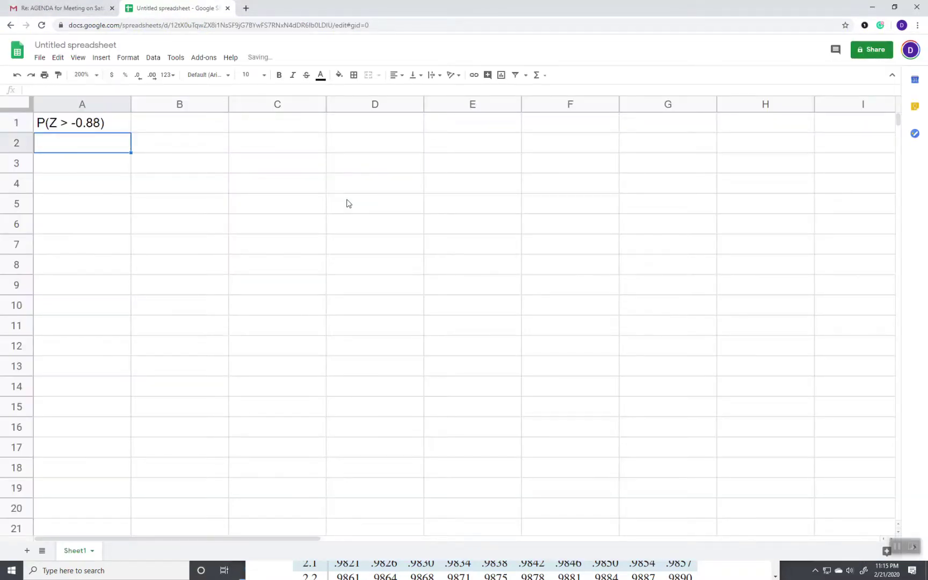
key(alt+Tab)
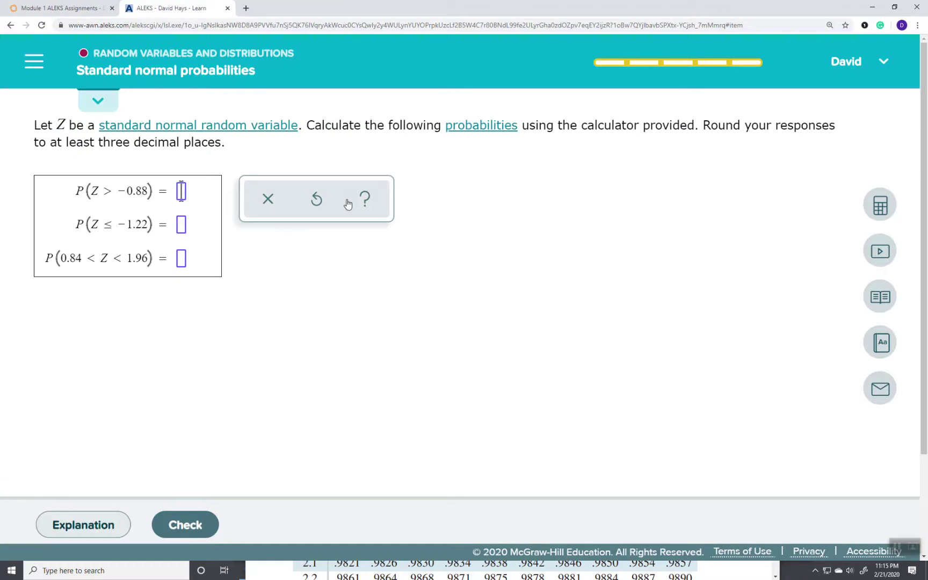
key(alt+Tab)
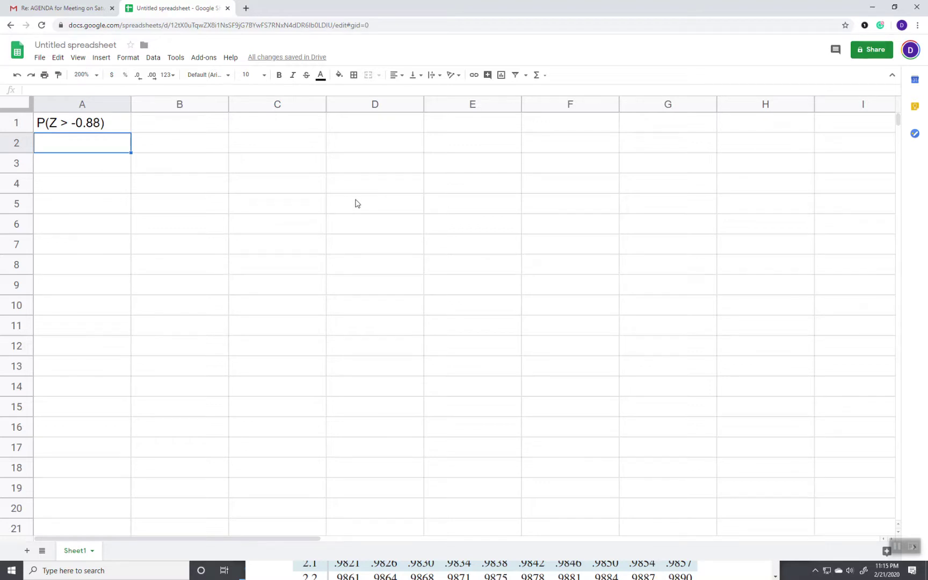
- Enter the text note '1 - P(Z < -0.88) in A2, fixing the X typo
text('1 - P(X)
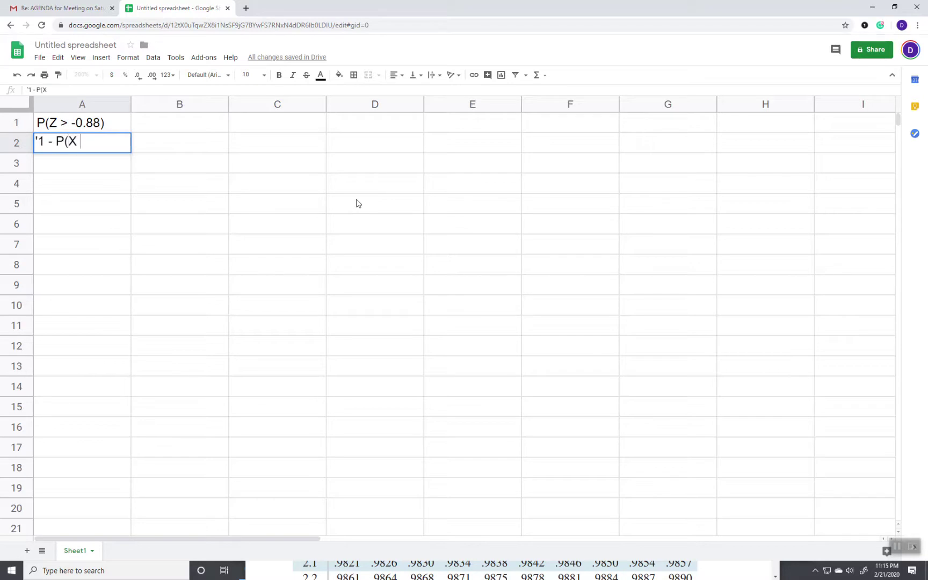
key(BackSpace)
key(BackSpace)
text(Z < -0.88))
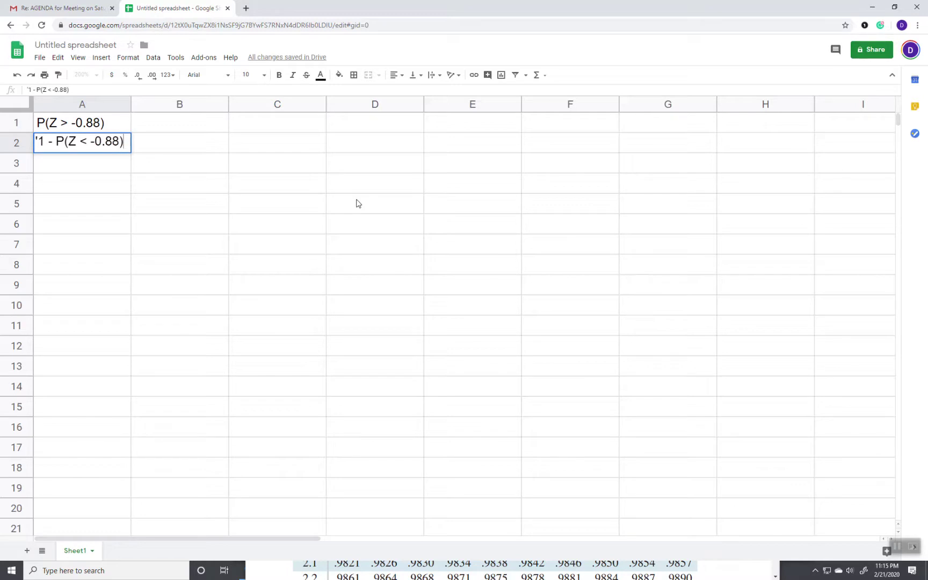
key(Return)
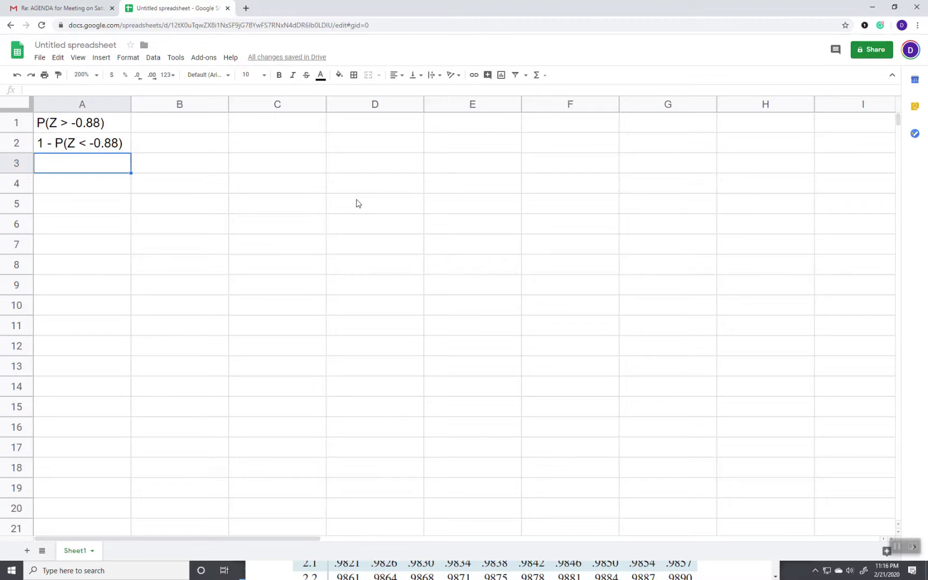
- Enter =1-norm.s.dist(-0.88) in A3, which returns 0.8105703452
text(=1)
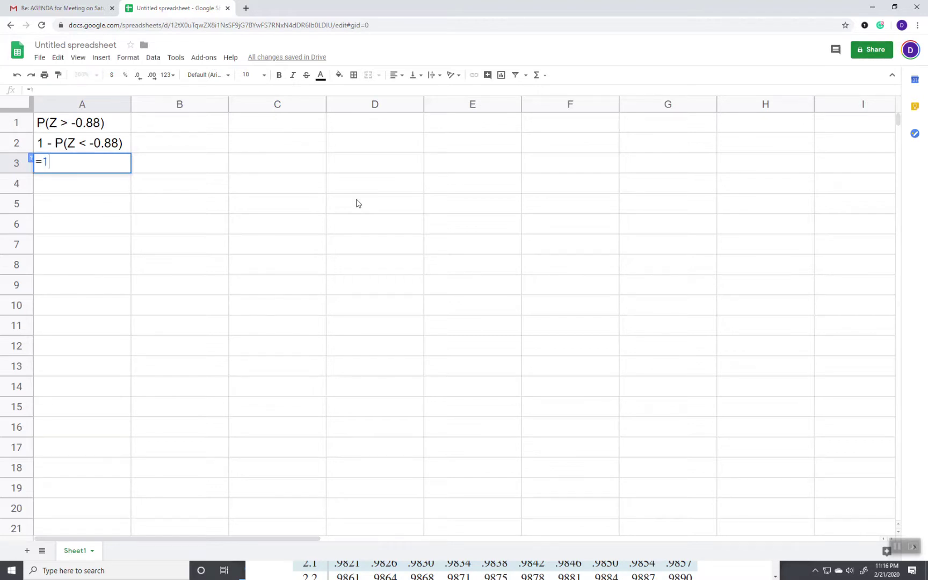
text( -no)
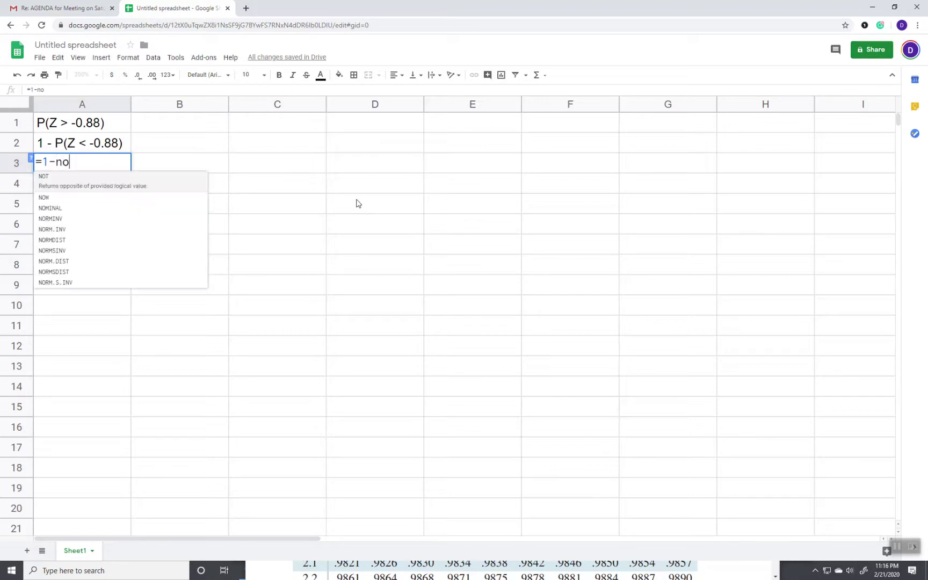
text(rm)
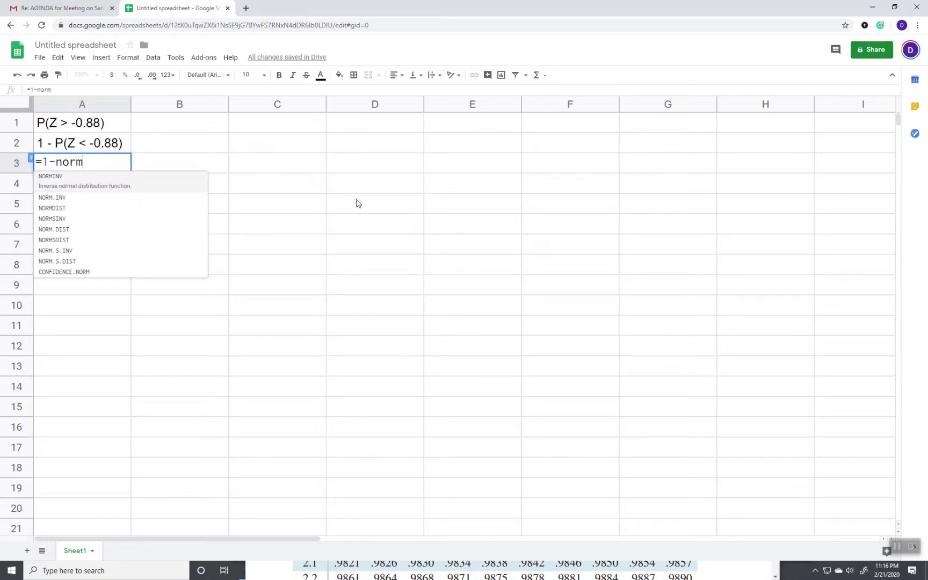
text(.s)
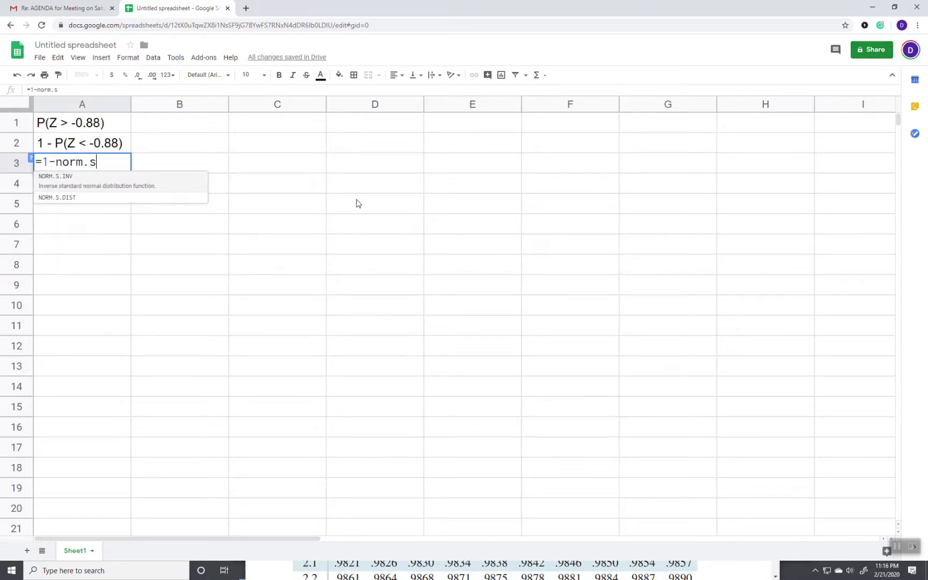
text(.dist)
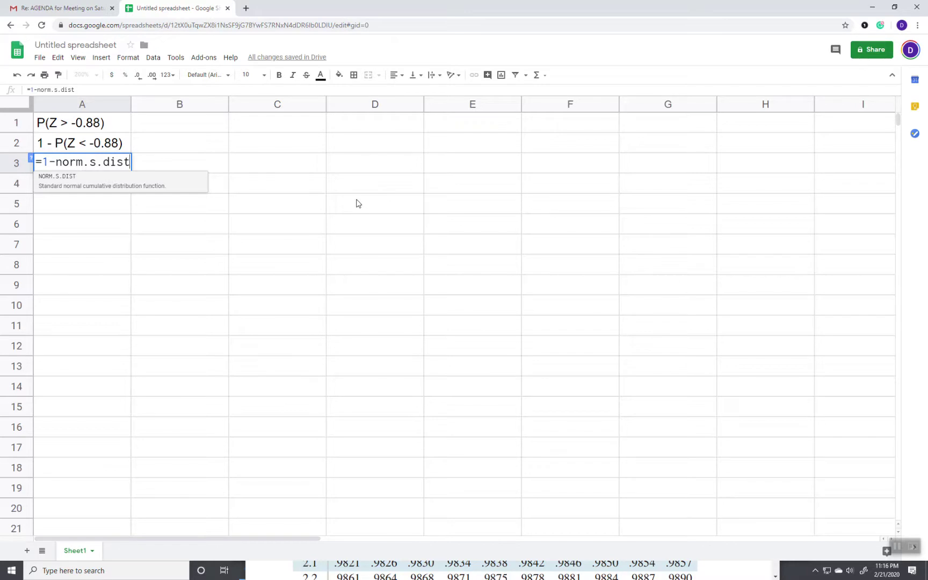
text((-0.88))
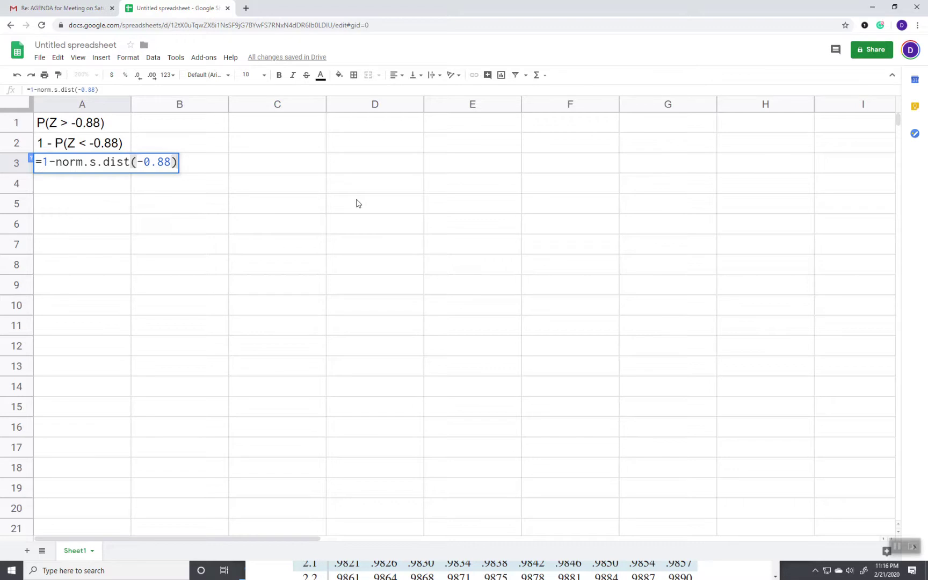
key(Return)
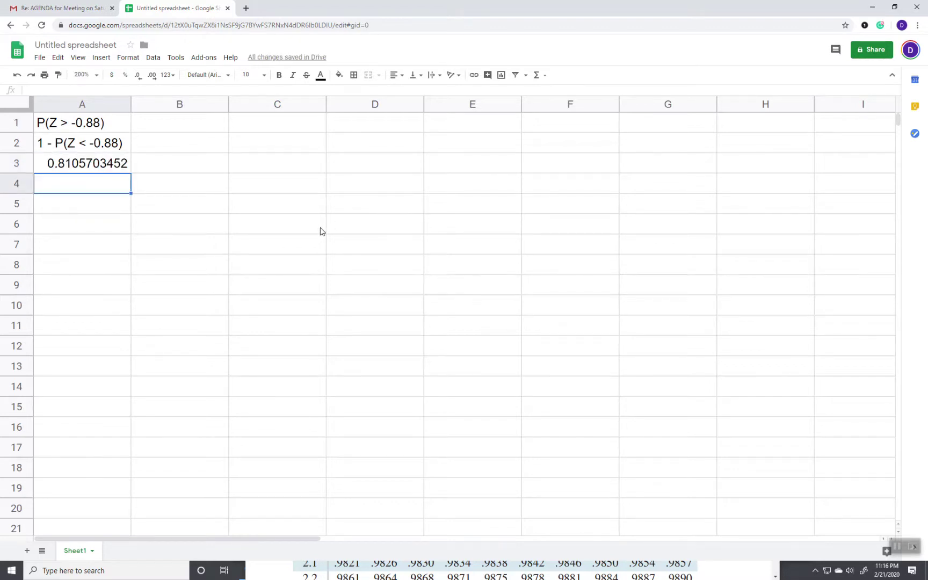
key(alt+Tab)
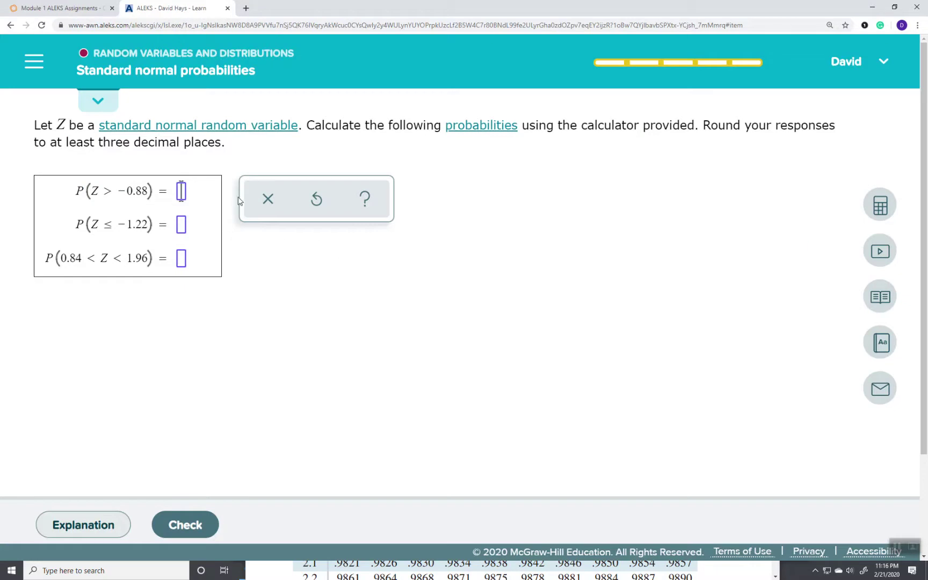
- Enter 0.811 as the first ALEKS answer, P(Z > -0.88)
key(alt+Tab)
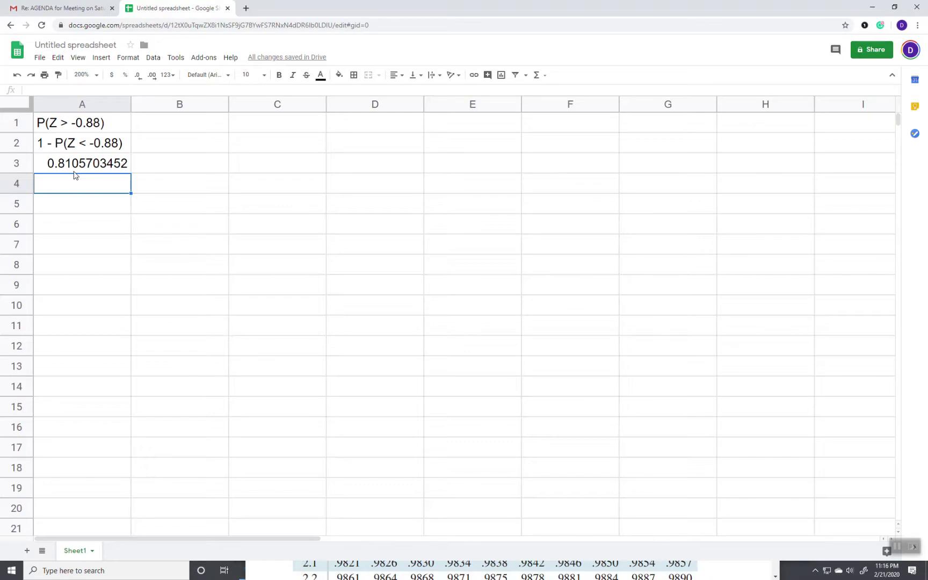
key(alt+Tab)
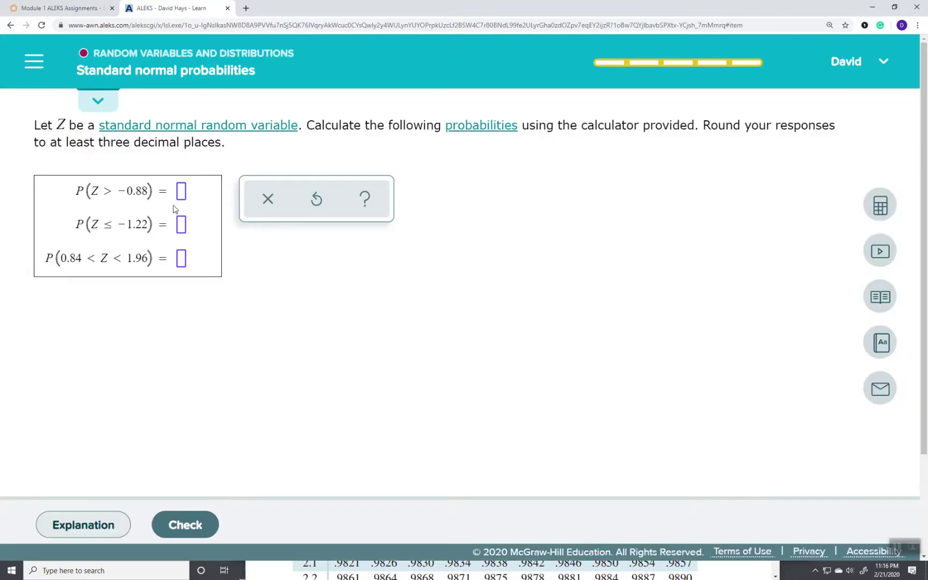
text(0.811)
key(alt+Tab)
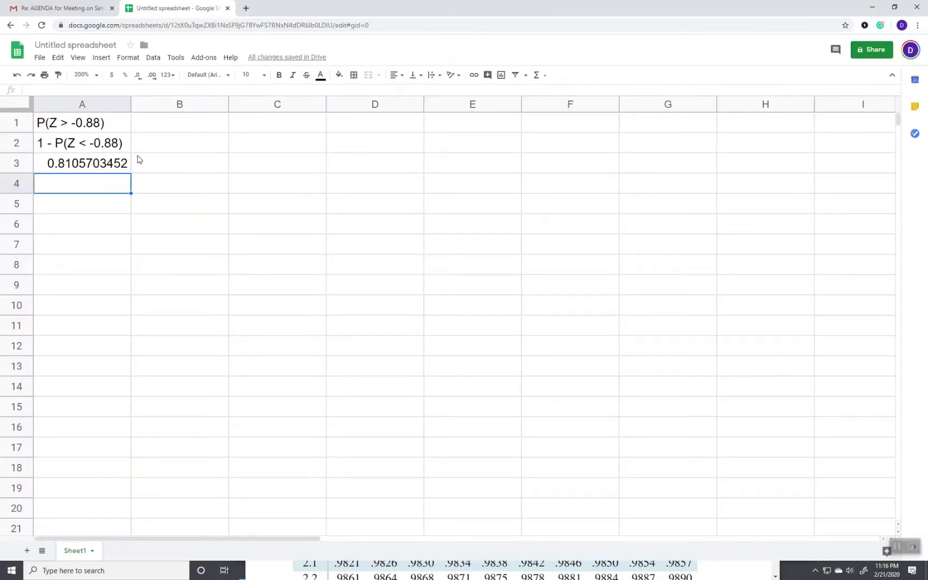
- Round the A3 result to three decimals so it displays 0.811
click(106, 168)
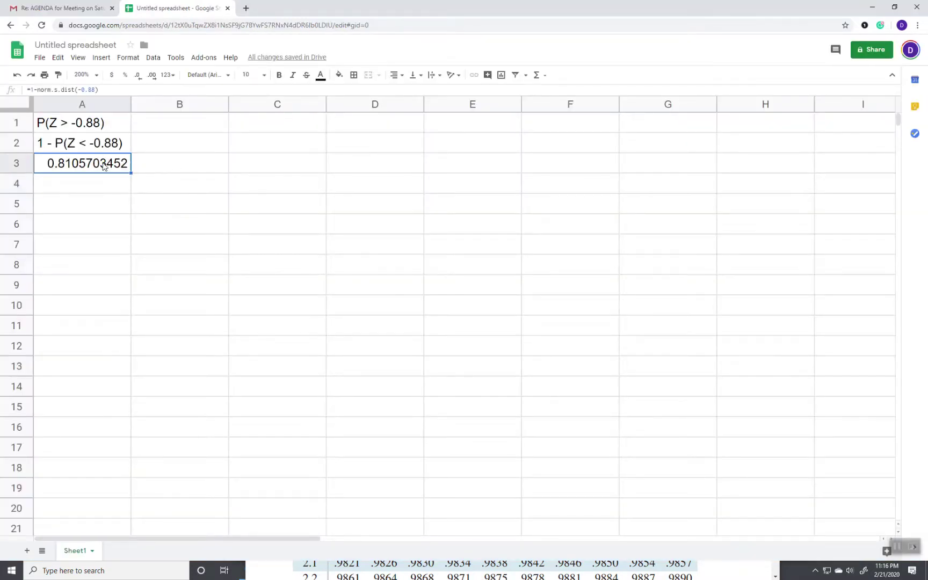
click(138, 79)
click(138, 79)
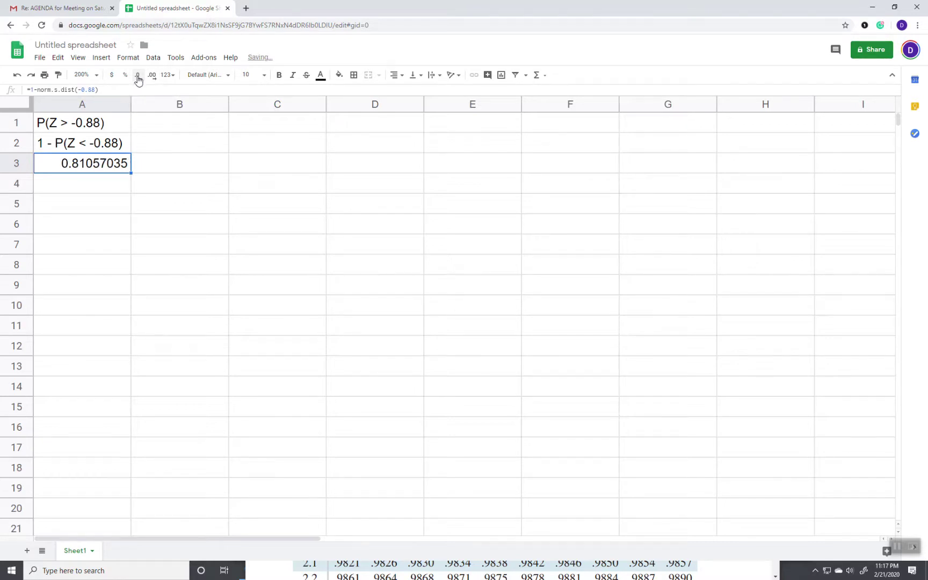
click(138, 79)
click(138, 79)
click(138, 79)
click(138, 79)
click(138, 79)
- Select A5 and start the second label 'P(Z <=' for P(Z ≤ -1.22)
click(106, 205)
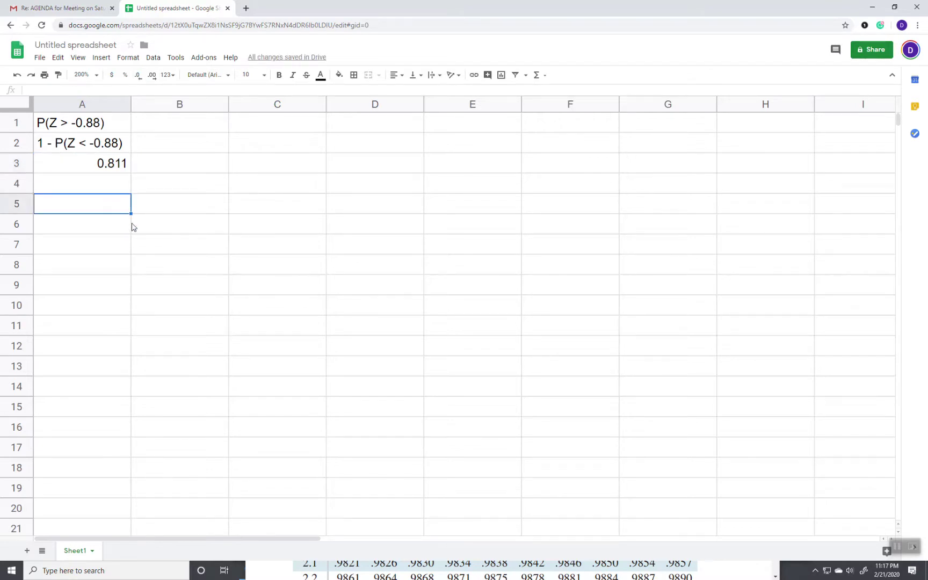
key(alt+Tab)
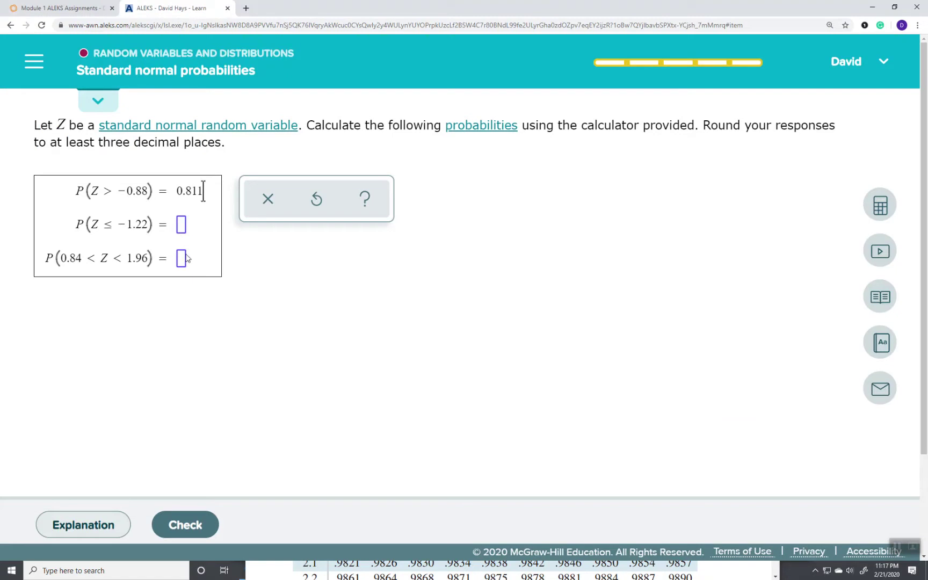
click(180, 228)
key(alt+Tab)
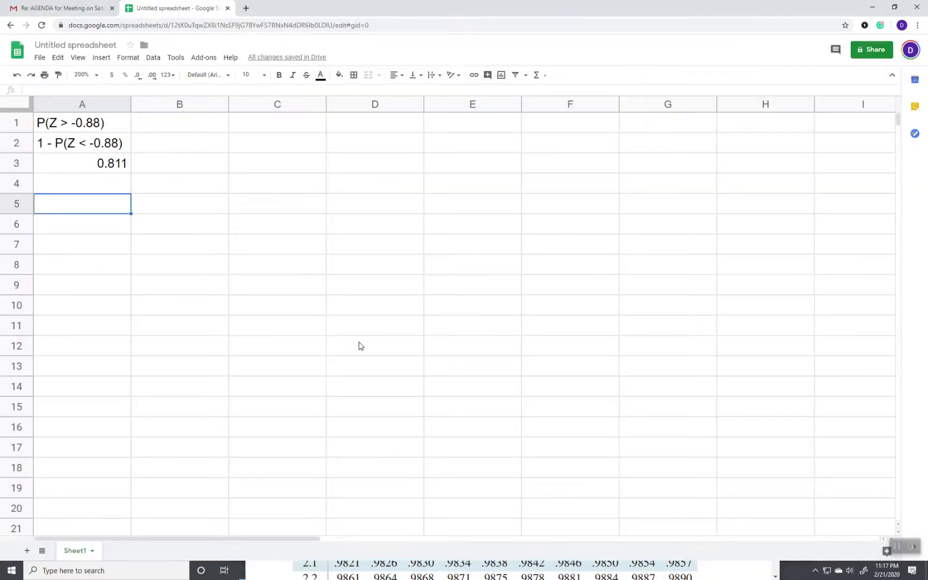
text(P(Z <)
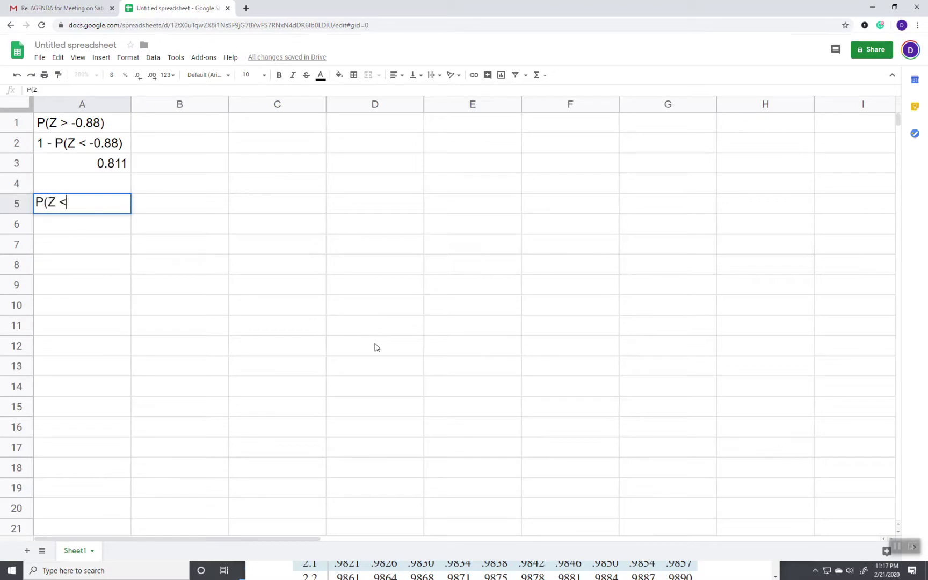
text(=)
- Finish the P(Z <= - 1.22) label in A5 and enter =norm.s.dist(-1.22) in A6, giving 0.1112324374
key(alt+Tab)
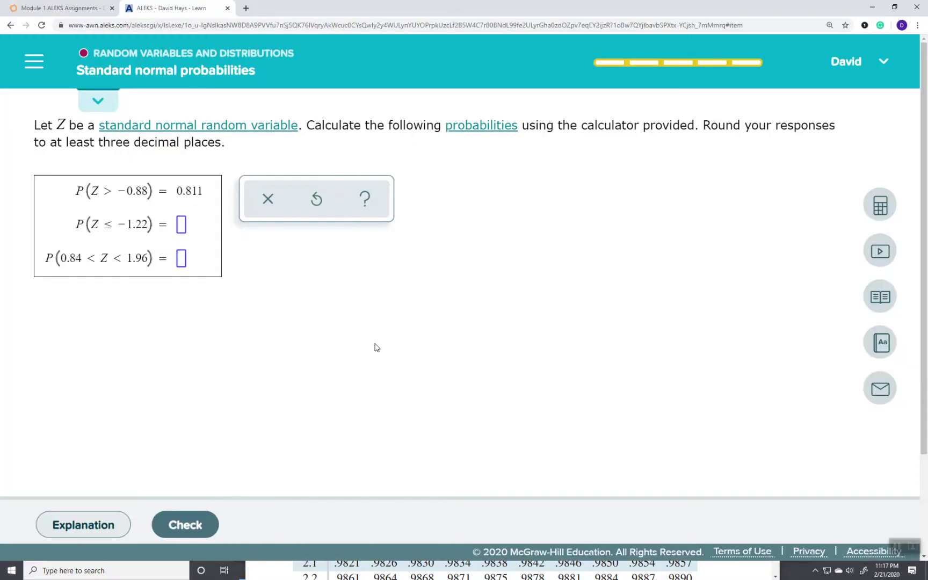
key(alt+Tab)
text(- 1.)
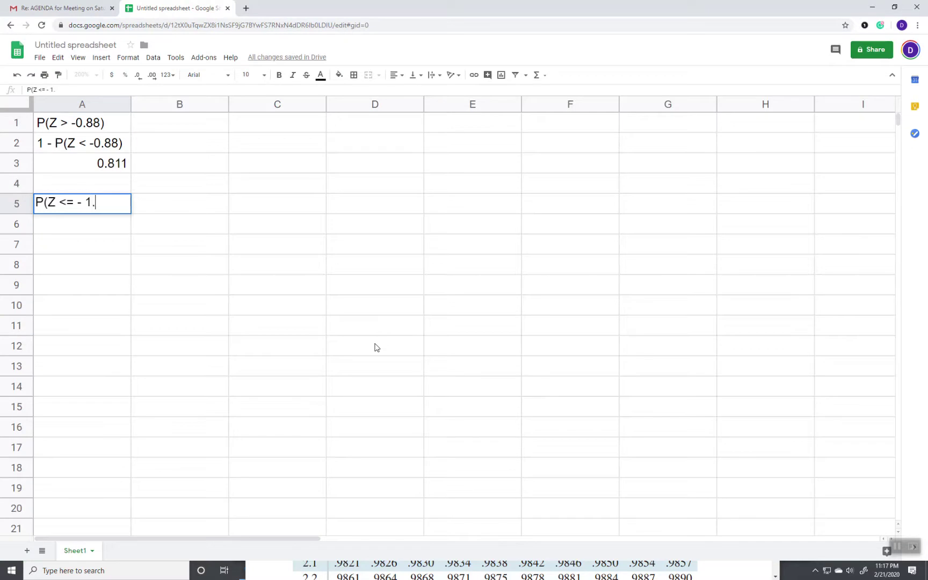
text(22))
key(Return)
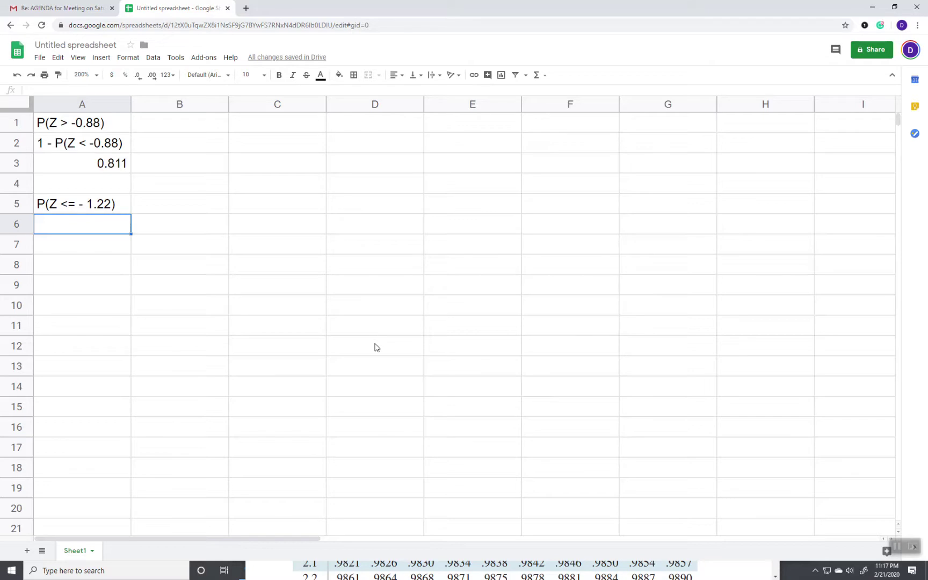
text(=norm.)
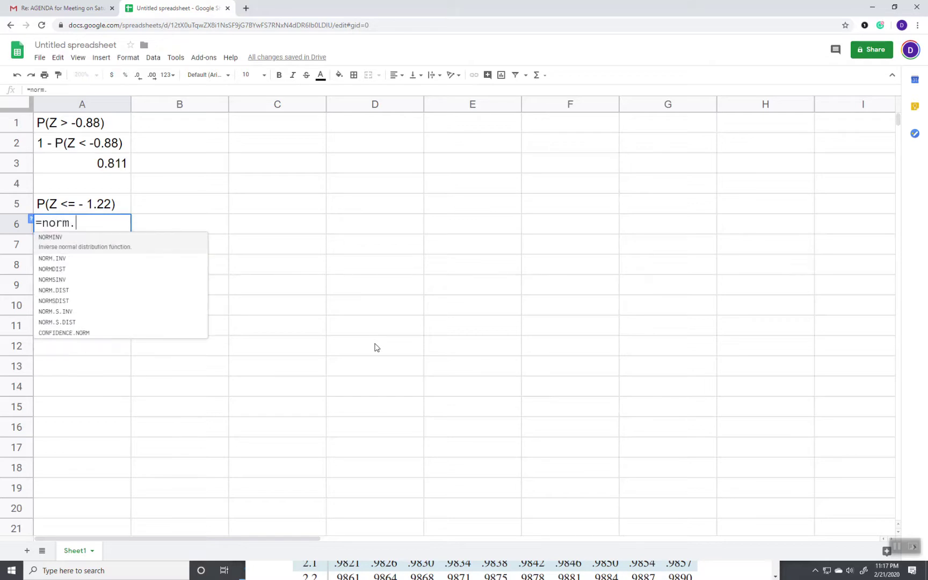
text(s.dist(-)
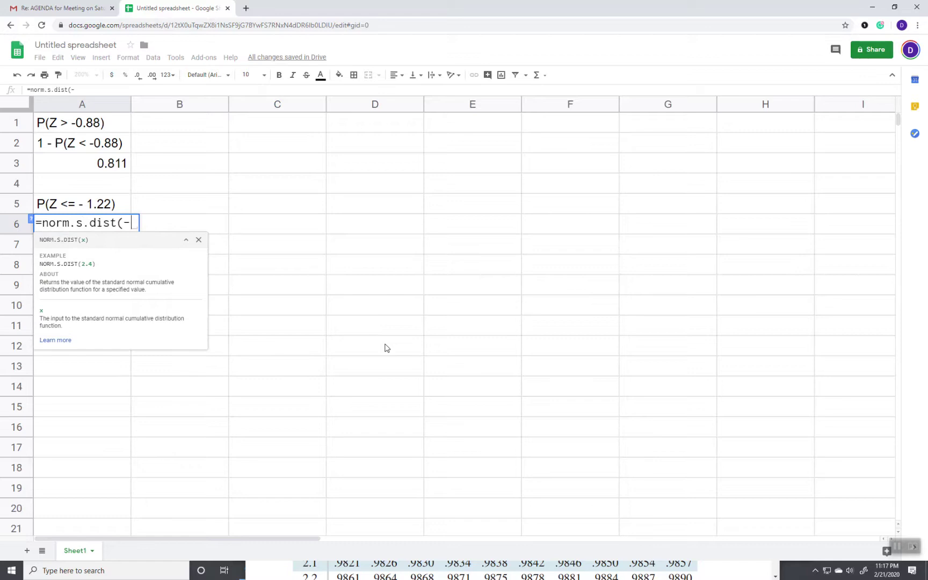
text(1.22)
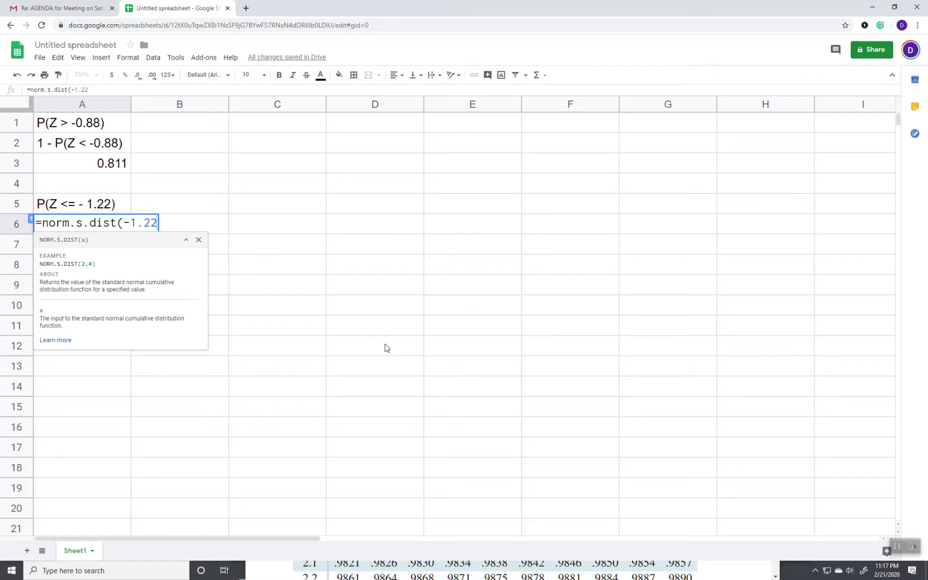
text())
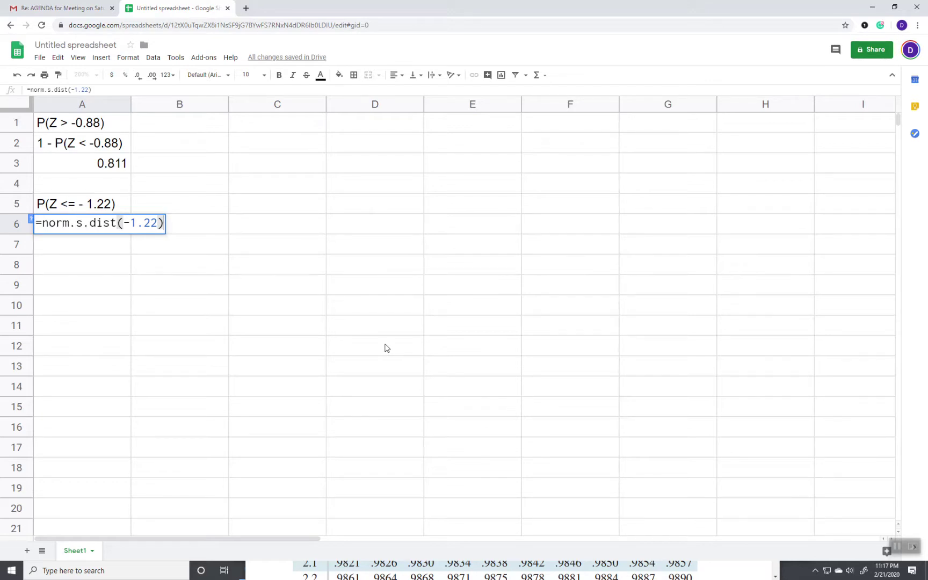
key(Return)
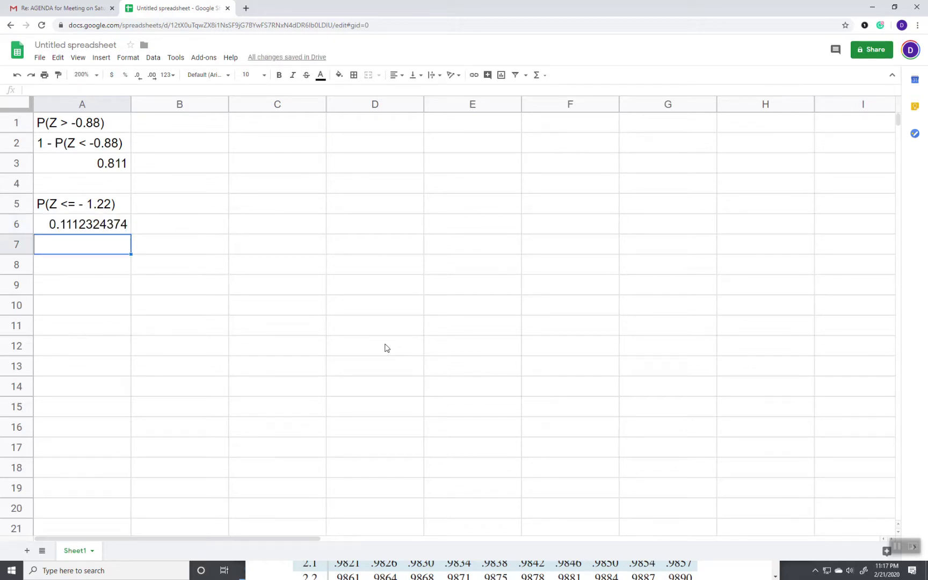
- Enter .111 as the second ALEKS answer, then select cell A8 in the sheet
key(alt+Tab)
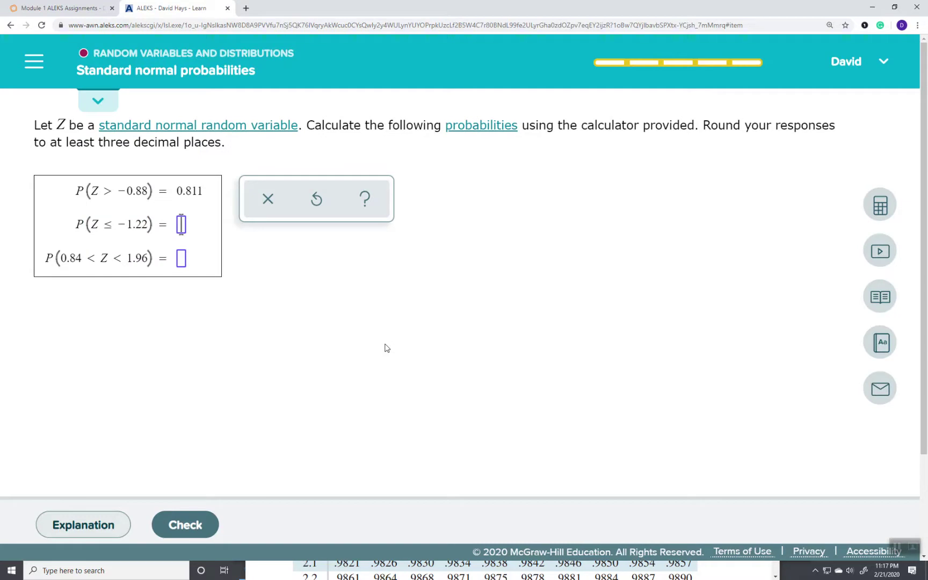
key(alt+Tab)
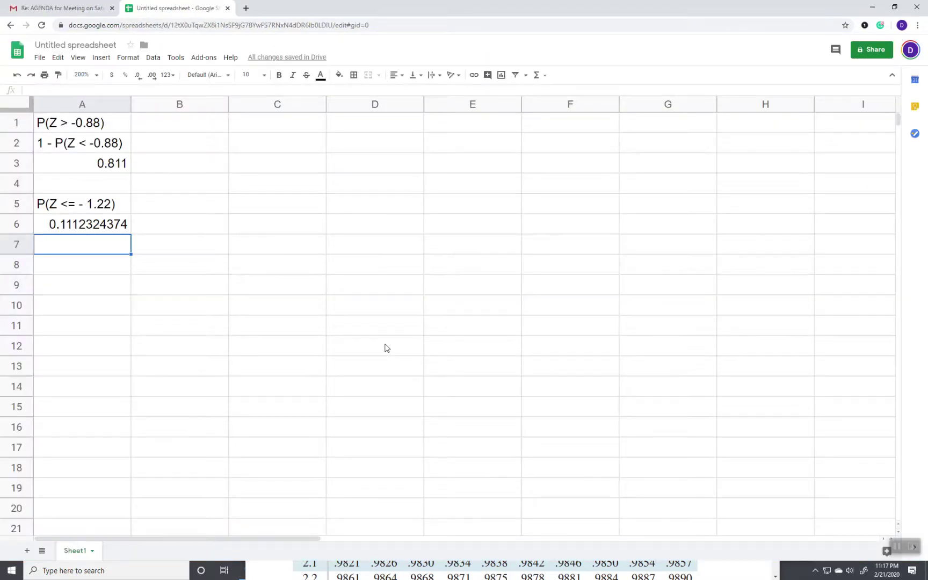
key(alt+Tab)
text(.111)
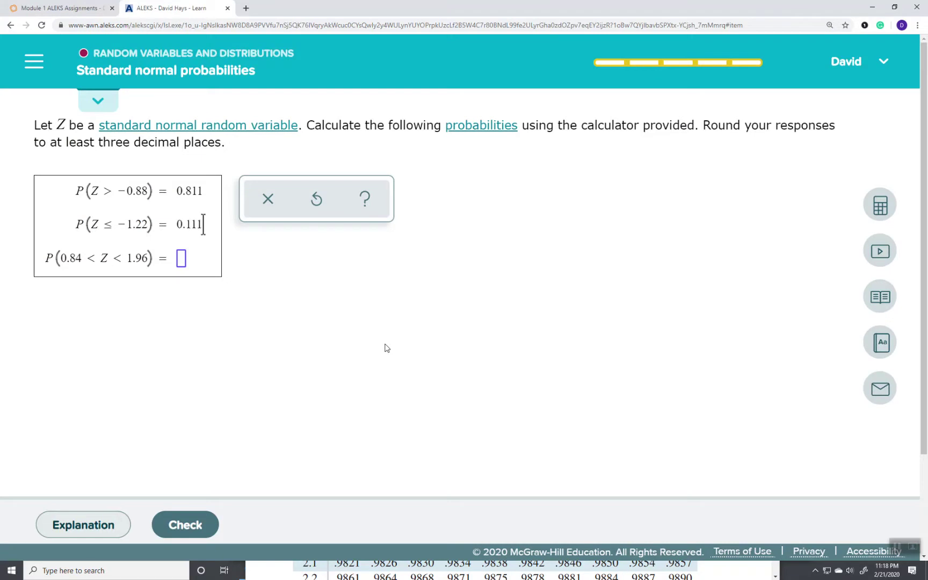
key(Tab)
key(alt+Tab)
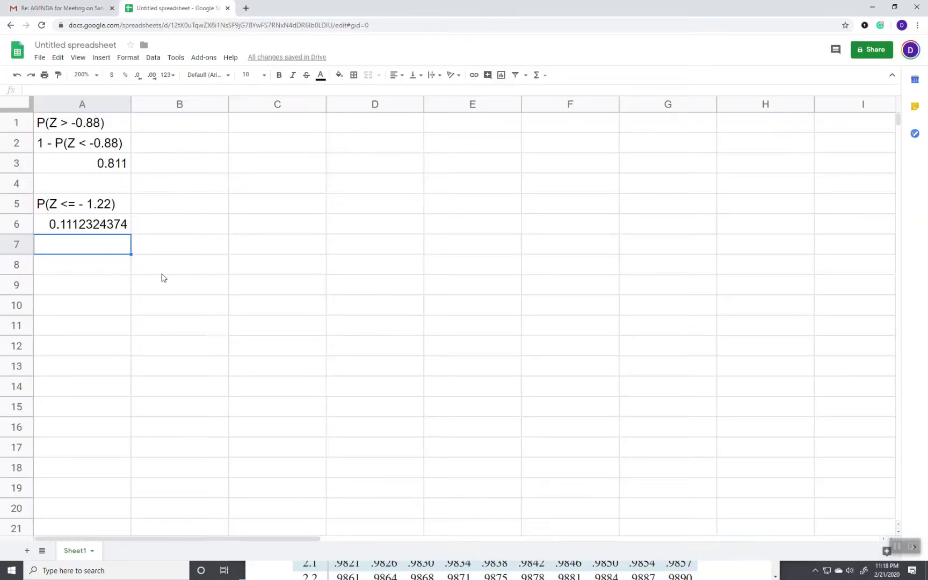
click(94, 268)
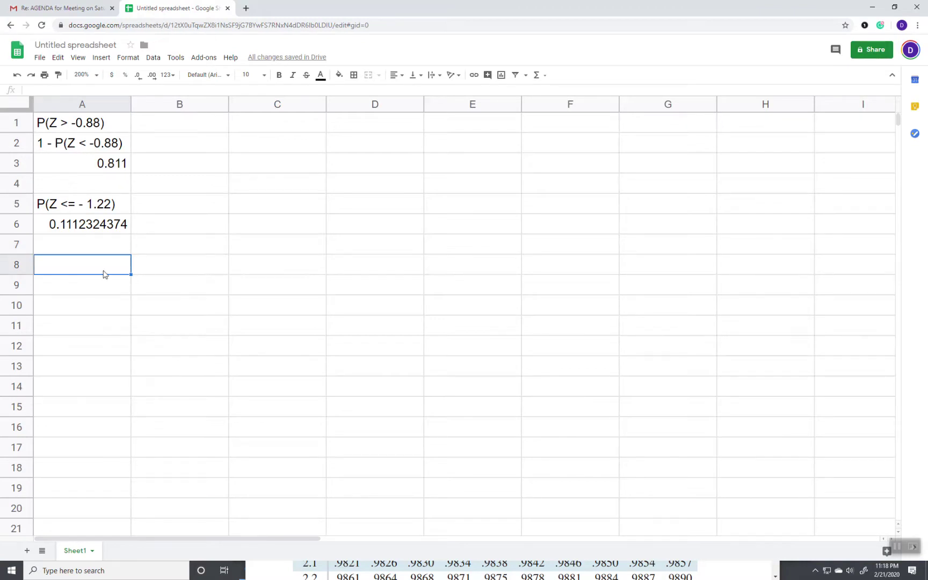
- Label A8 as P(0.84 < Z < 1.96) and type P(z < 1.96) - P(z < 0.84) in A9
text(P()
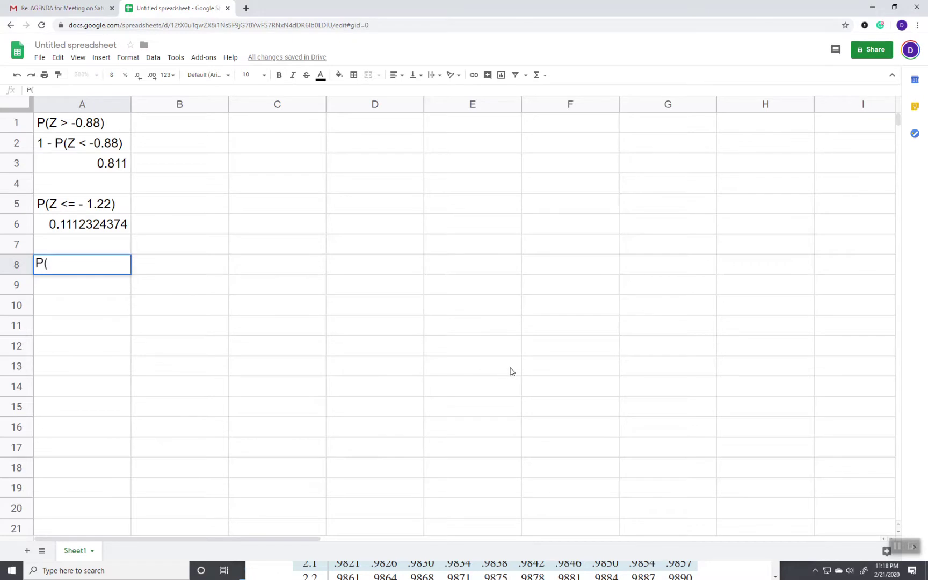
key(alt+Tab)
key(alt+Tab)
text(0.84 < Z <)
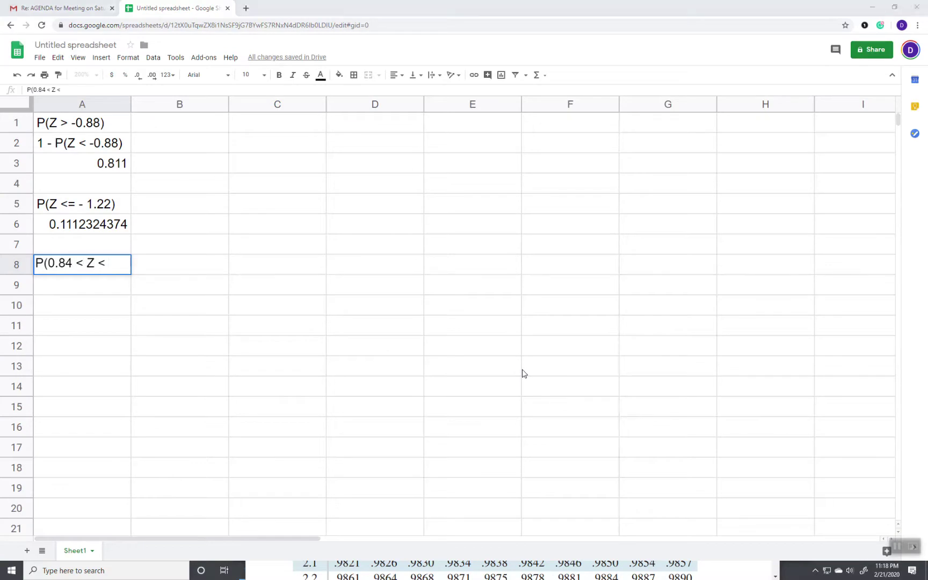
key(alt+Tab)
key(alt+Tab)
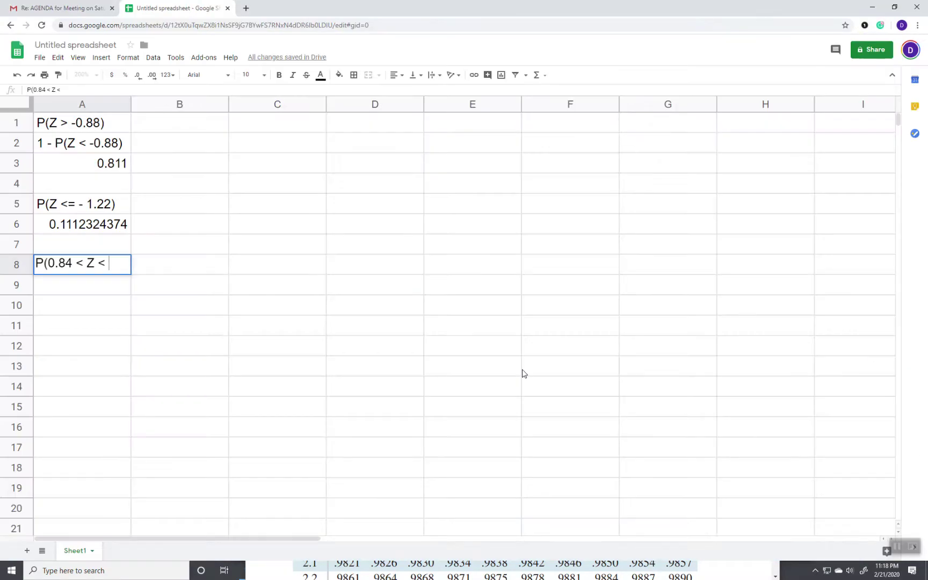
text(1.96))
key(Return)
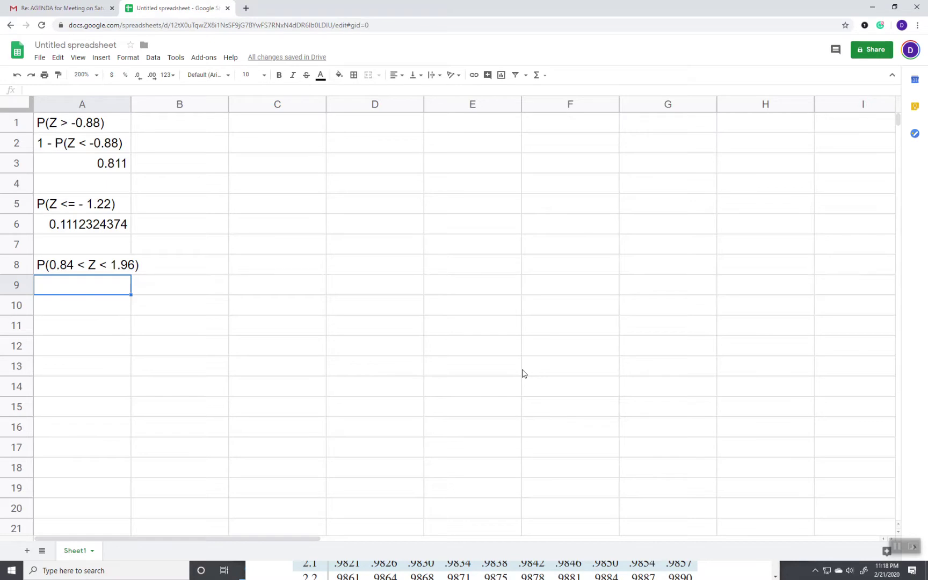
text(P()
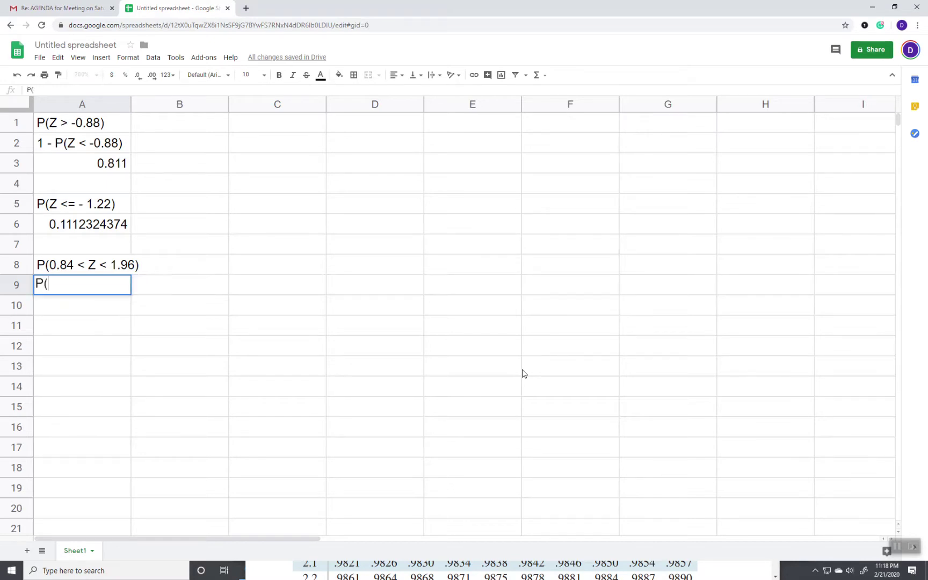
text(z < 1.96) - P()
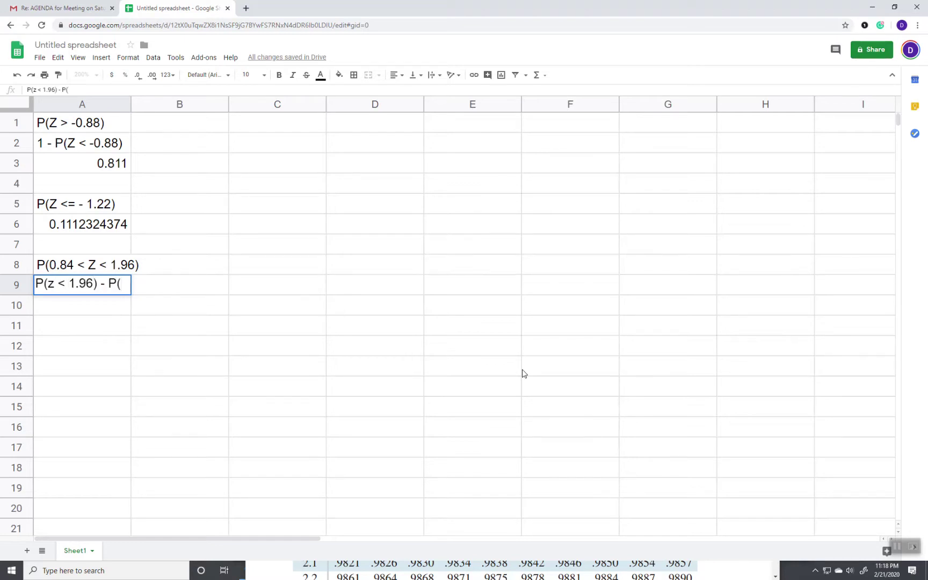
text(z <)
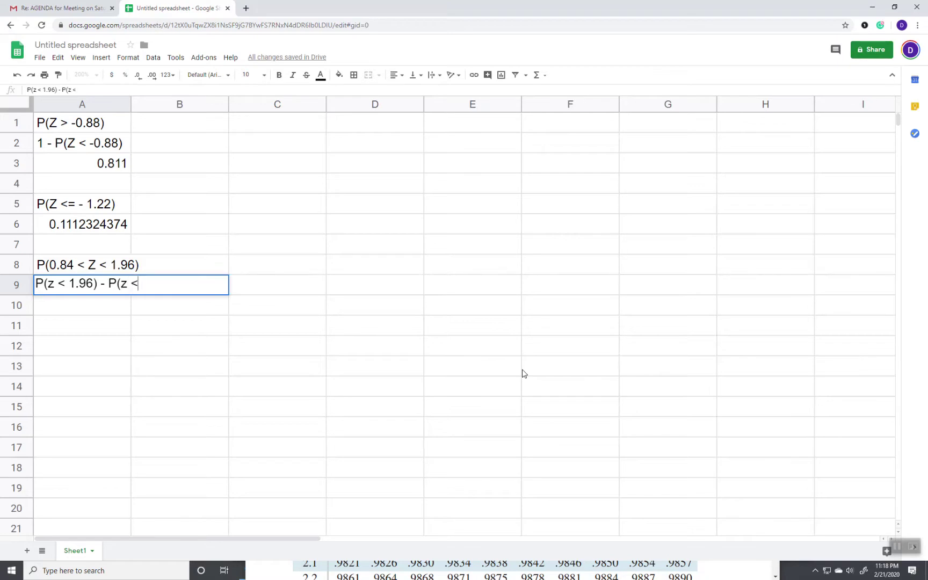
text( 0.84))
- Enter =norm.s.dist(1.96)-norm.s.dist(0.84) in A10, returning 0.1754562981
key(Return)
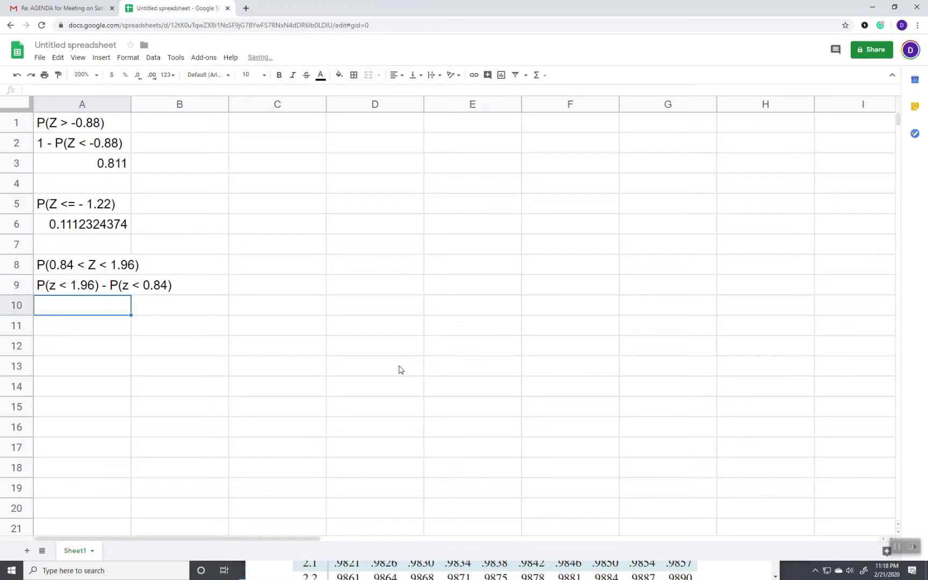
text(=nor)
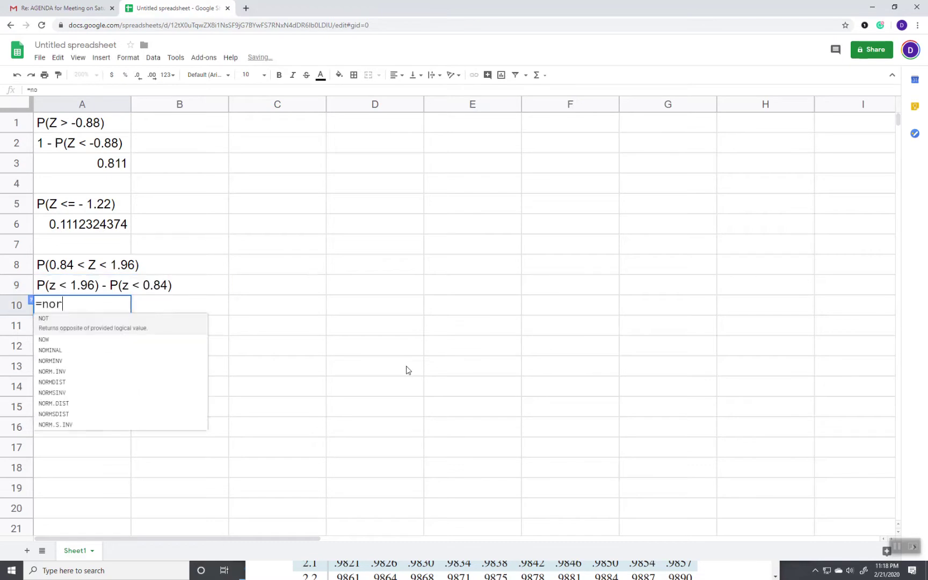
text(m.s.d)
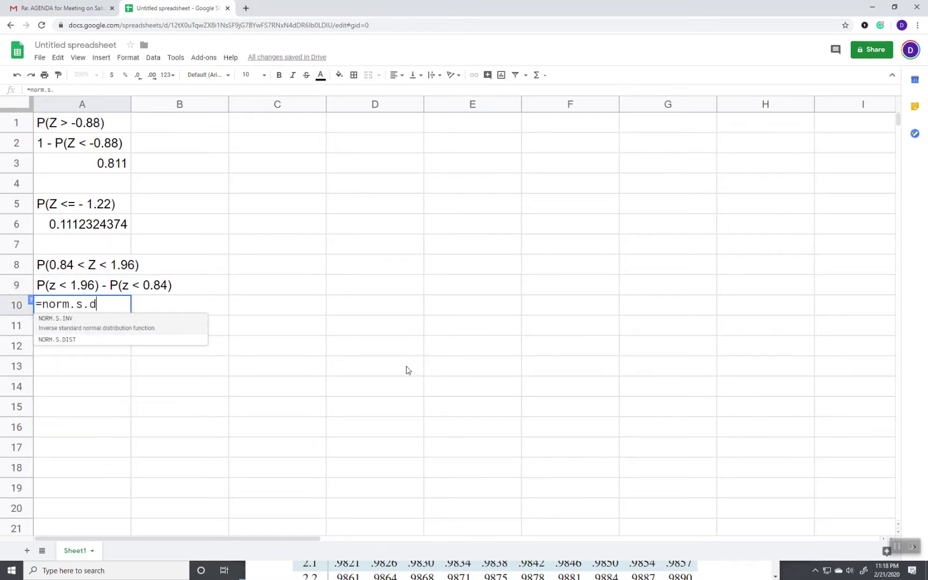
text(ist(1)
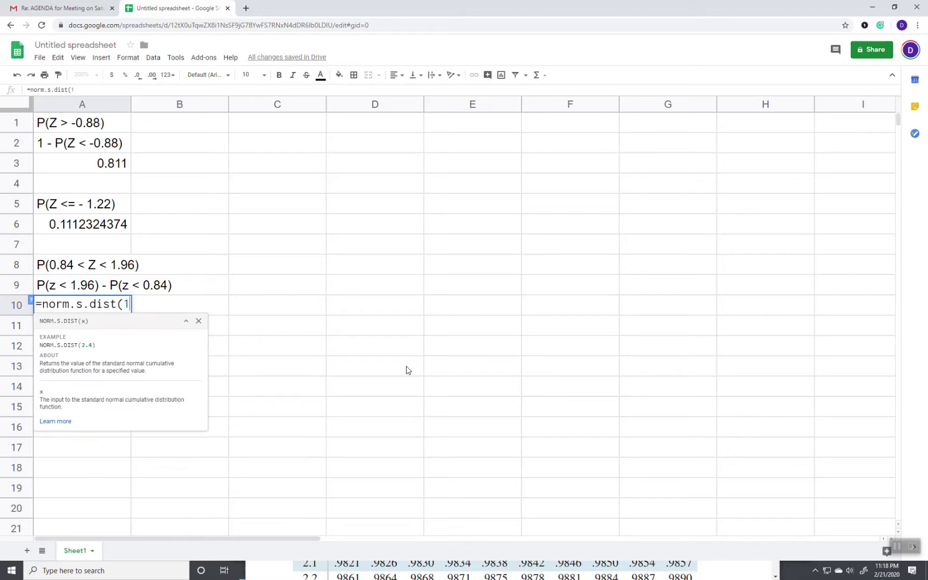
text(.96)-)
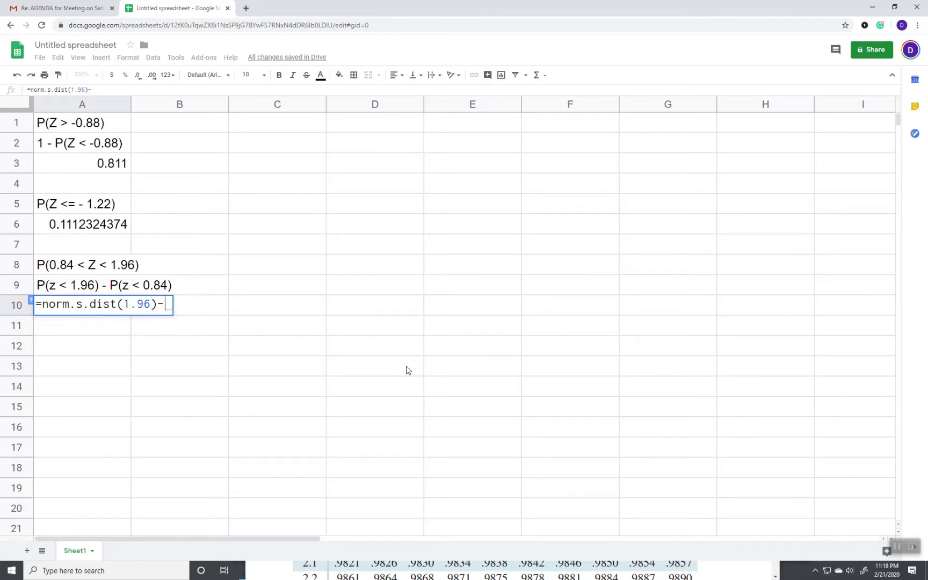
text(norm.s.d)
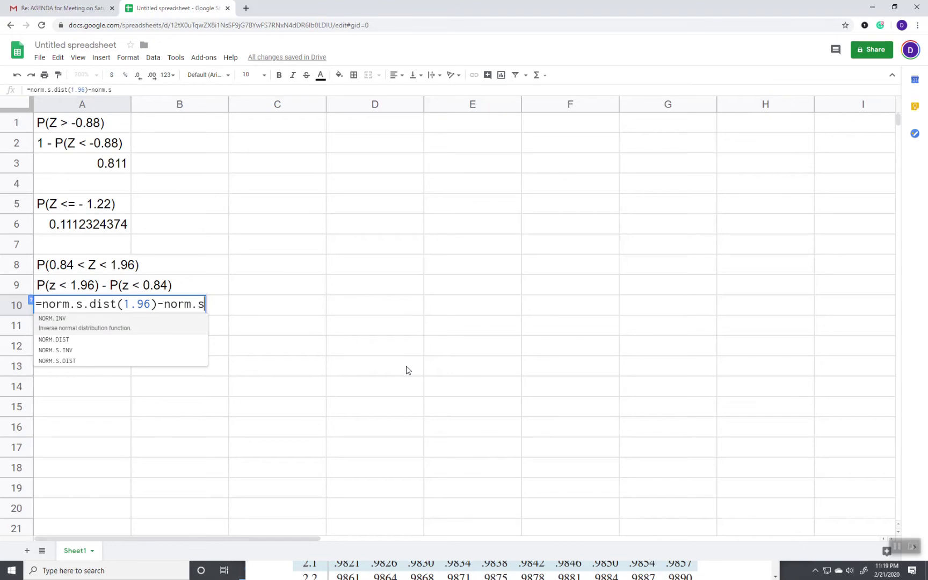
text(ist(0)
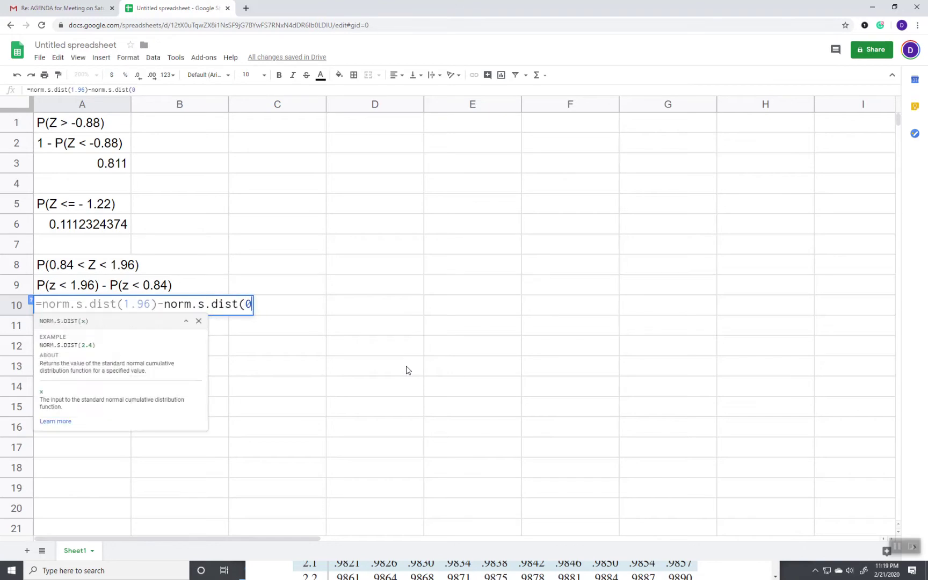
text(.84))
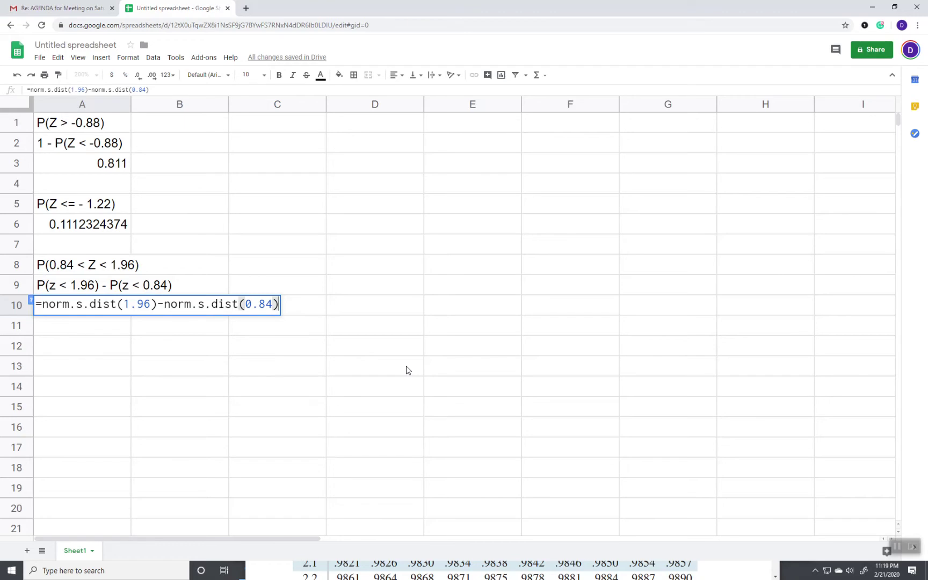
key(Return)
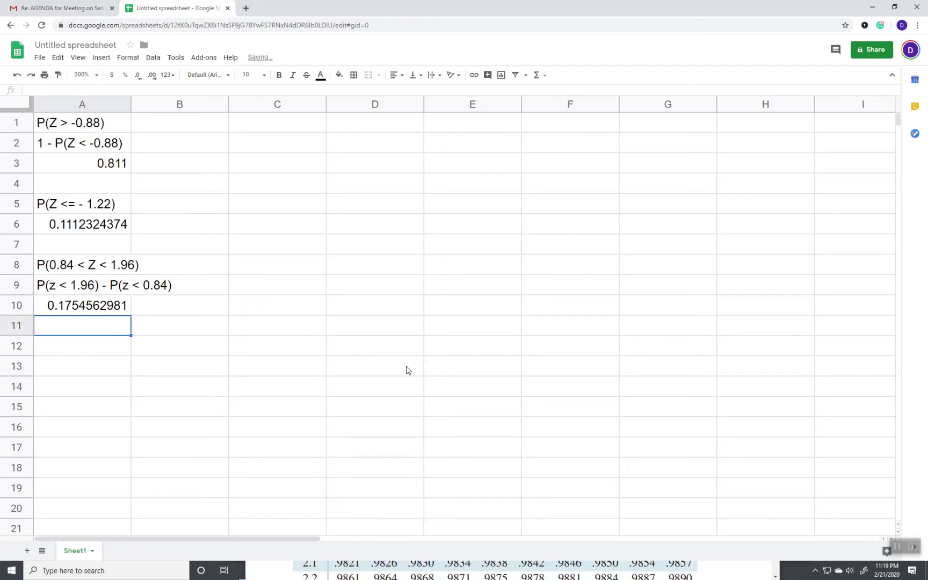
key(alt+Tab)
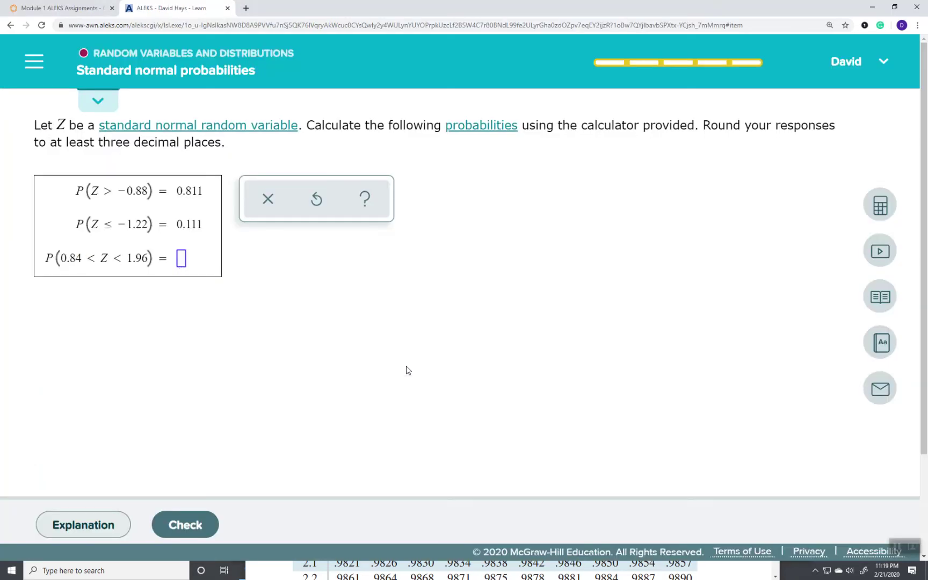
- Submit 0.175 as the third ALEKS answer; the problem is marked Correct
text(0.175)
click(187, 524)
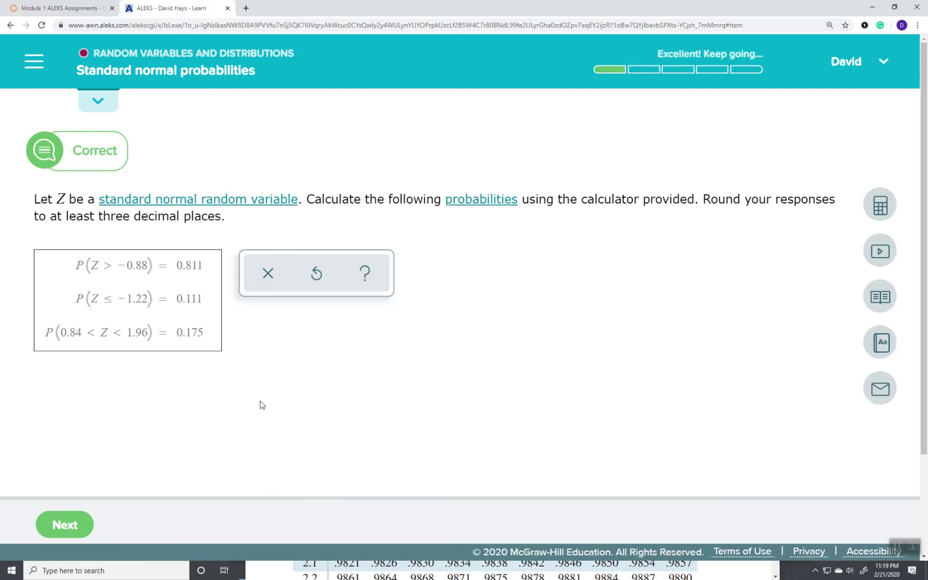
key(alt+Tab)
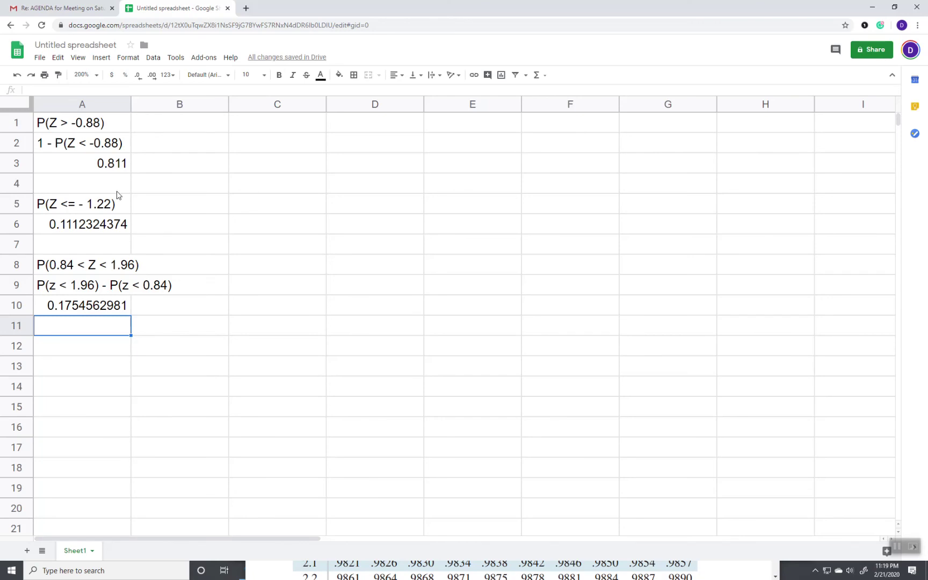